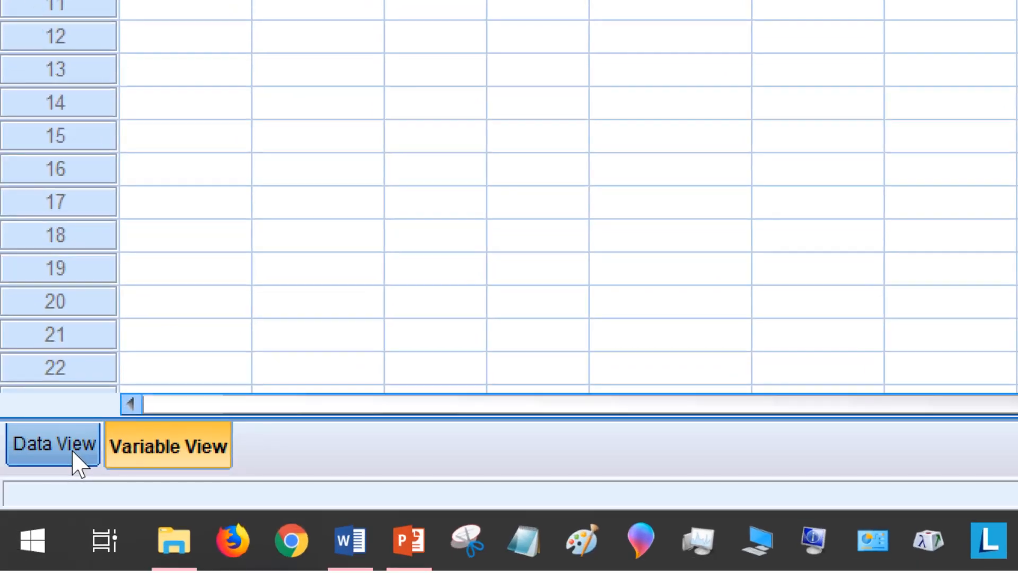
- From the data sheet, start defining a Simple bar chart using summaries for groups of cases
click(74, 453)
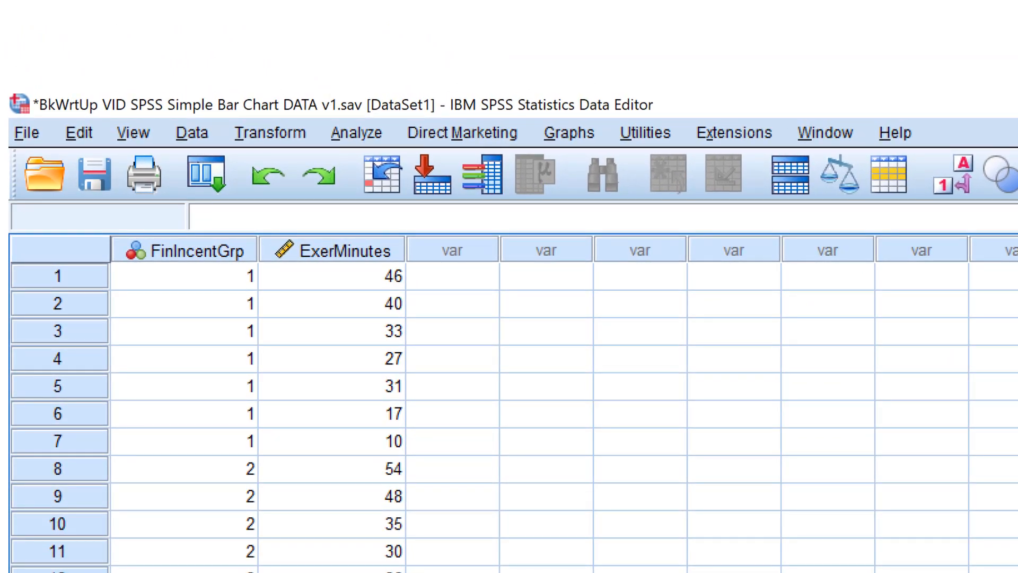
click(579, 136)
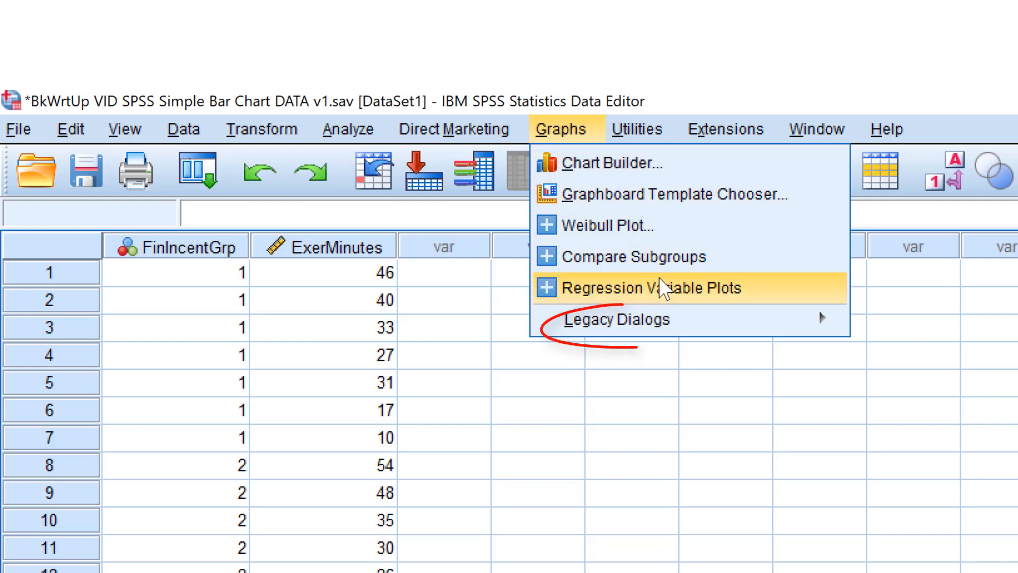
mouse_move(671, 331)
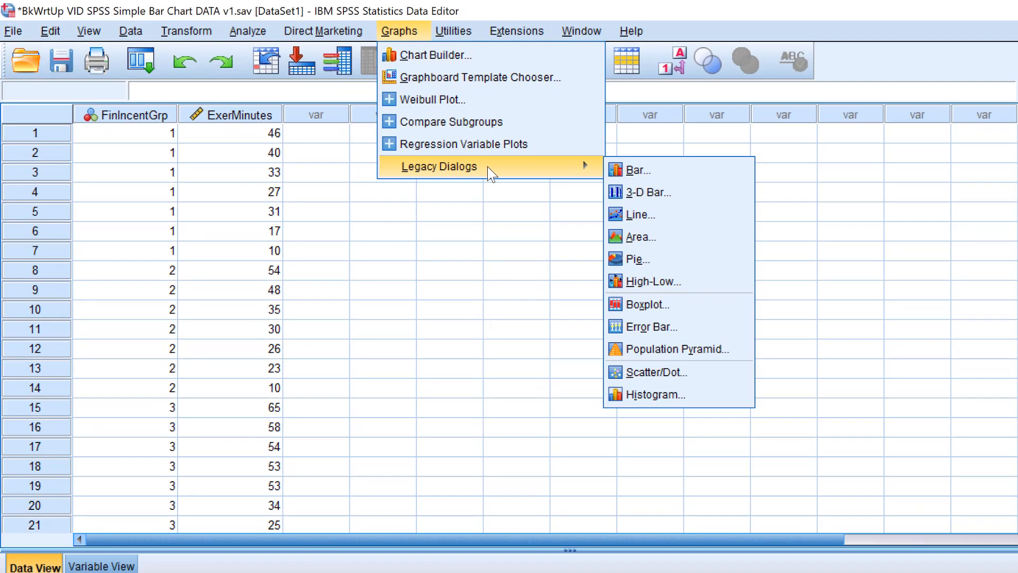
click(663, 173)
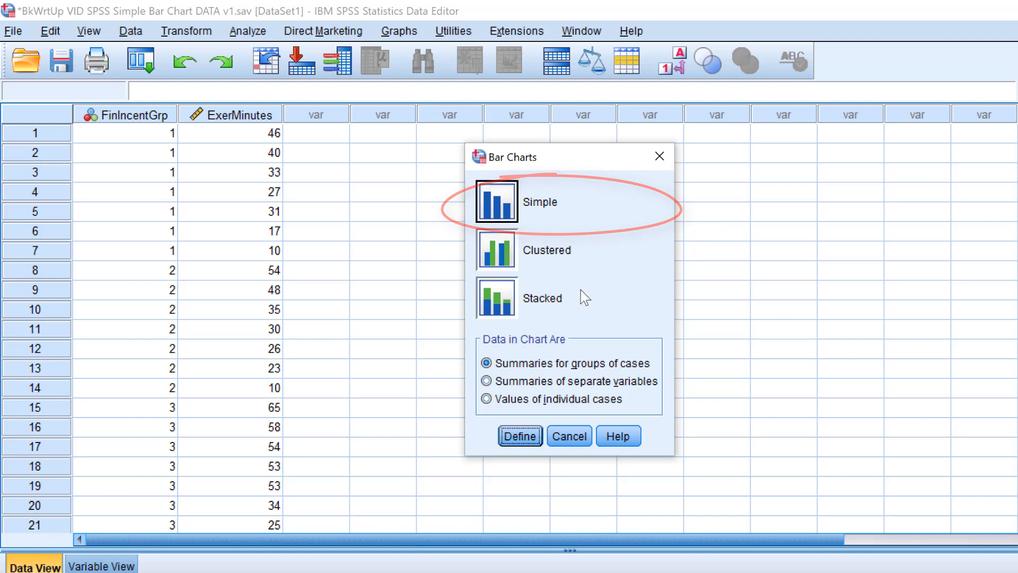
click(485, 365)
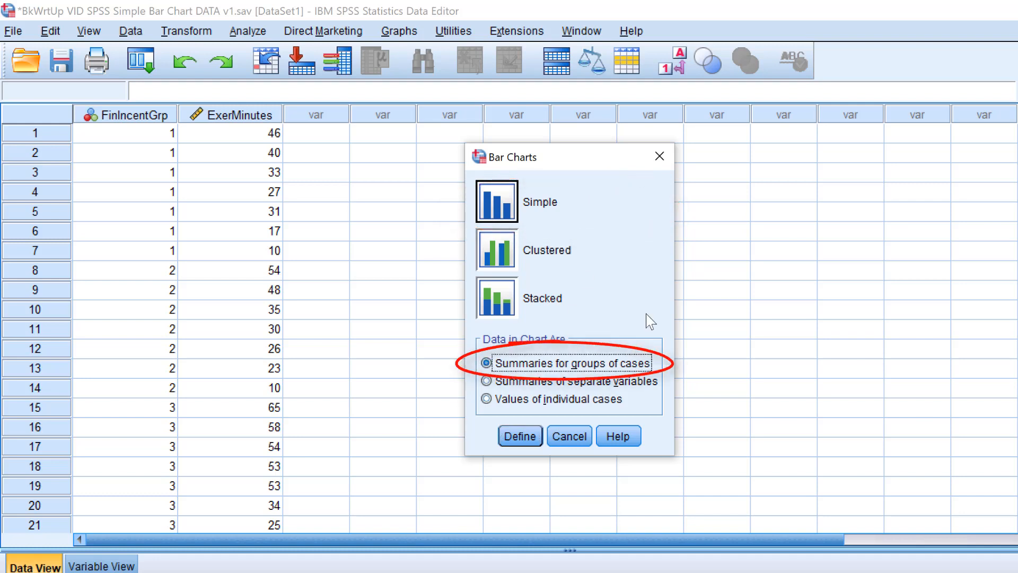
click(522, 436)
drag(647, 21, 649, 24)
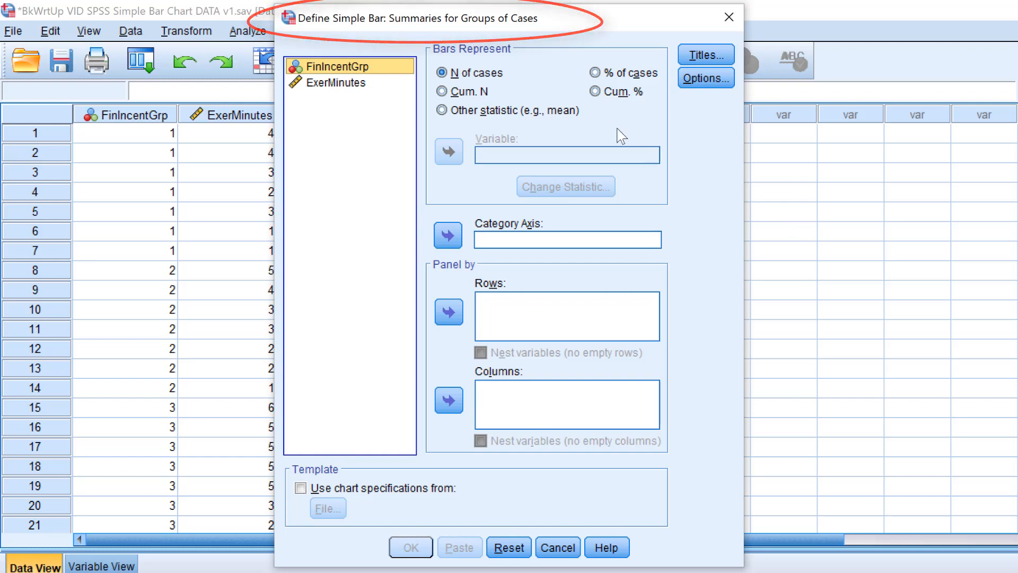
- Make the bars represent the mean of ExerMinutes, with FinIncentGrp as the category axis
click(443, 110)
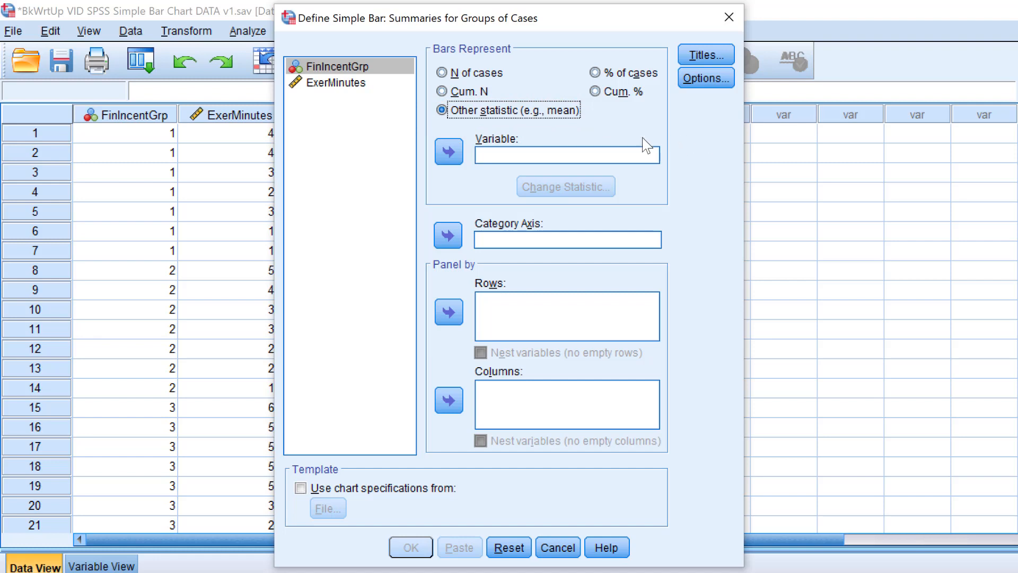
click(343, 83)
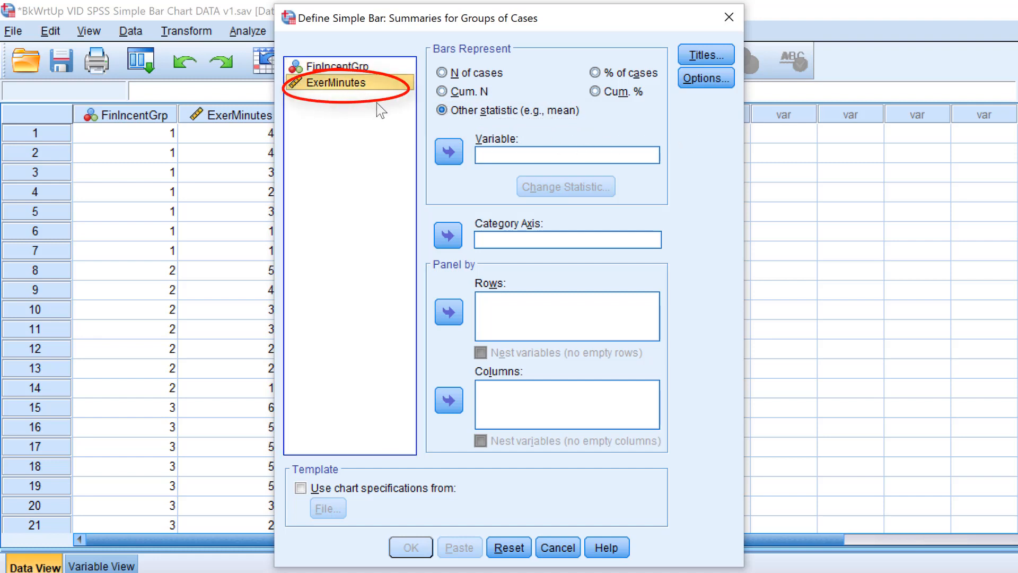
click(450, 152)
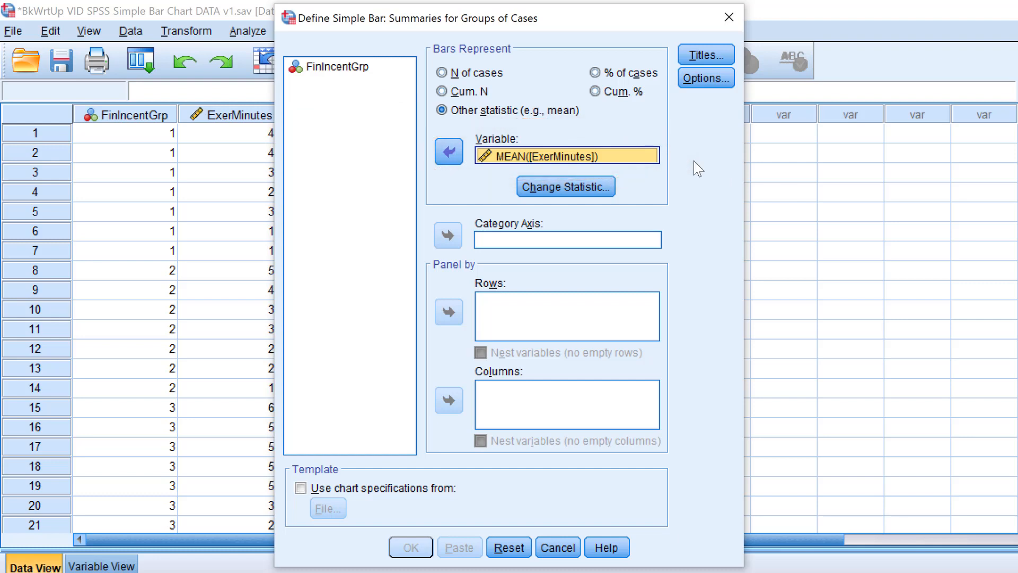
click(337, 70)
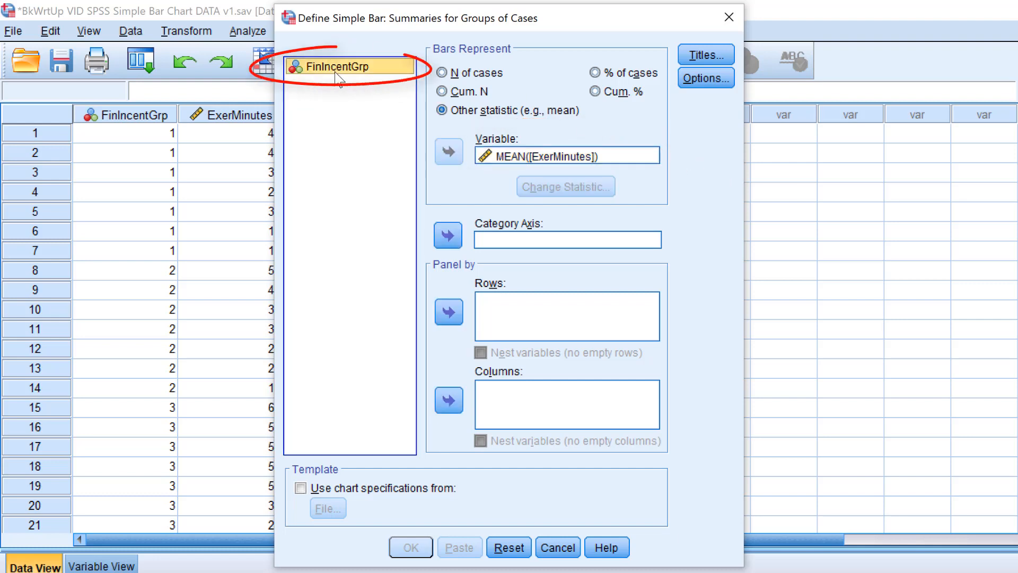
click(448, 235)
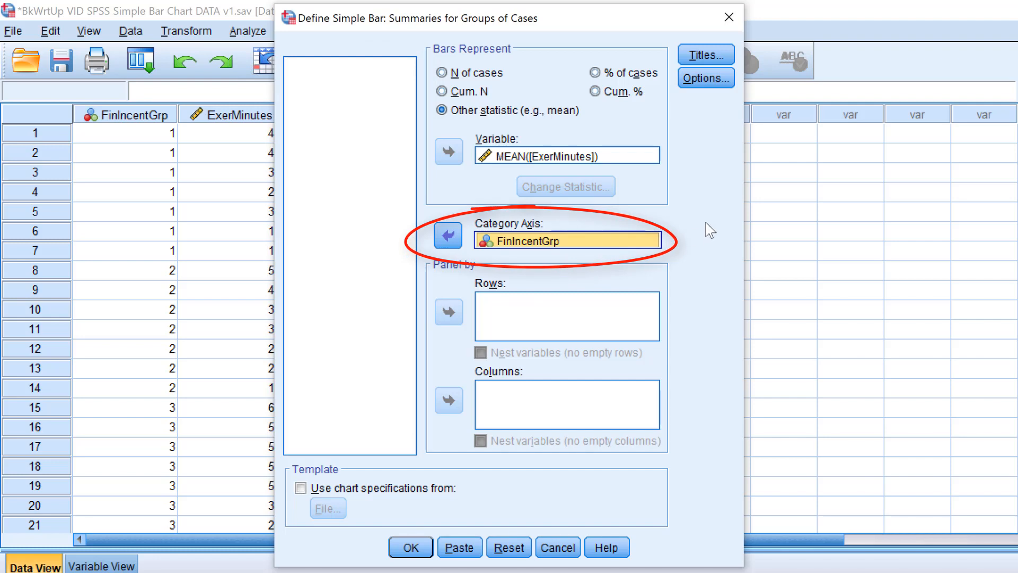
- Add error bars showing 95% confidence intervals and generate the bar chart
click(713, 85)
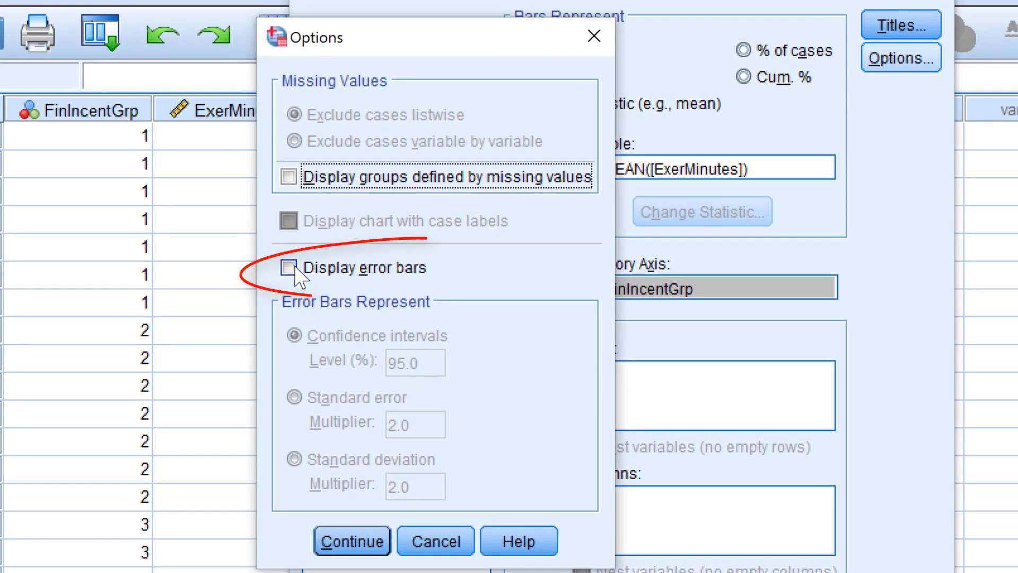
click(292, 268)
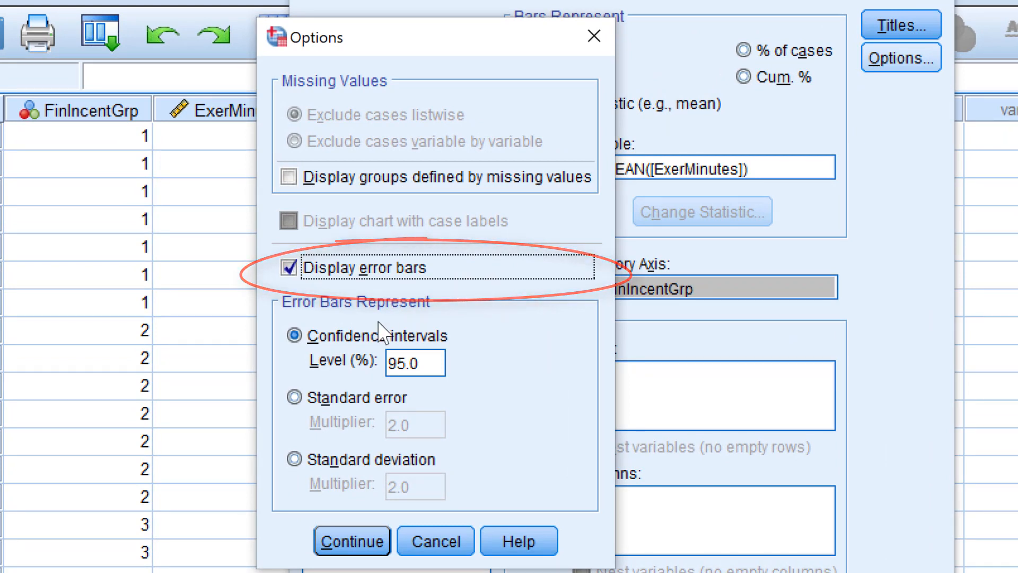
click(294, 337)
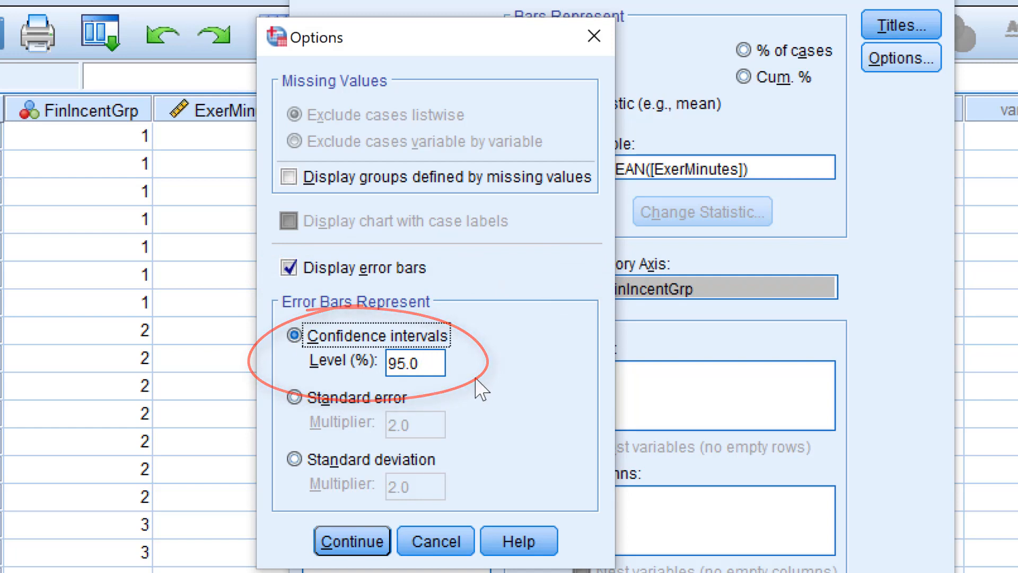
click(368, 552)
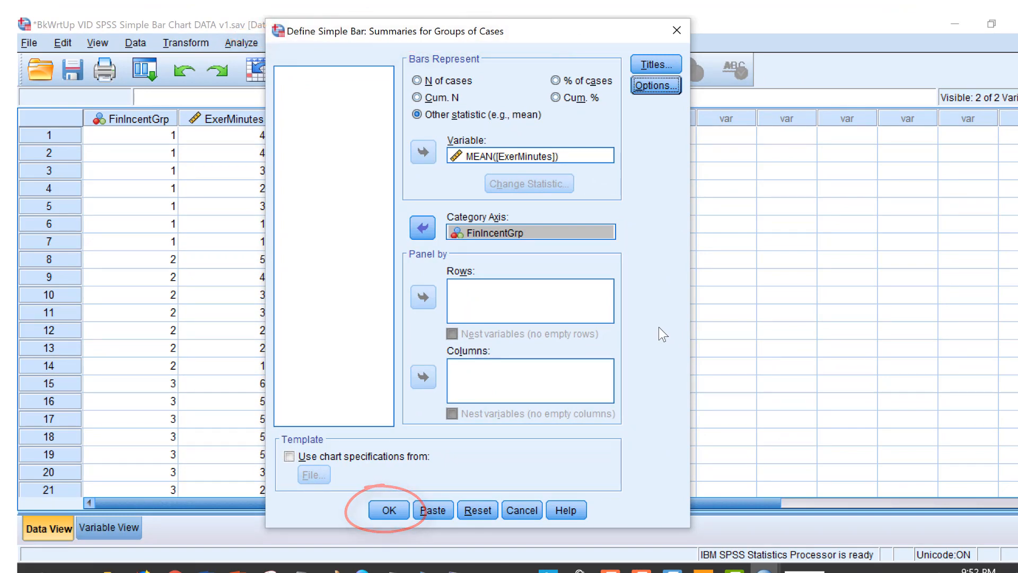
click(390, 510)
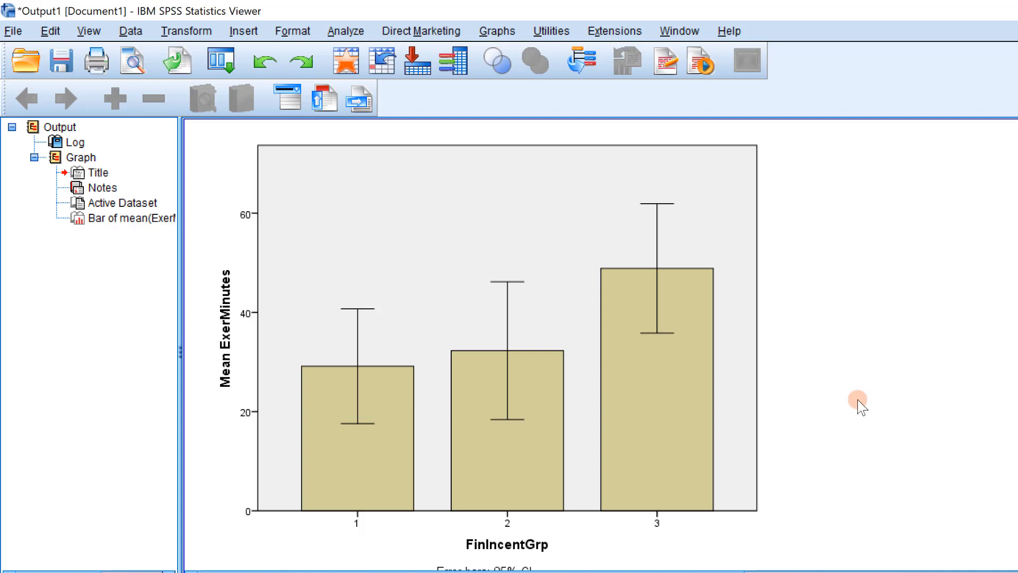
- Open the bar chart for editing and delete the error bars footnote beneath it
click(577, 246)
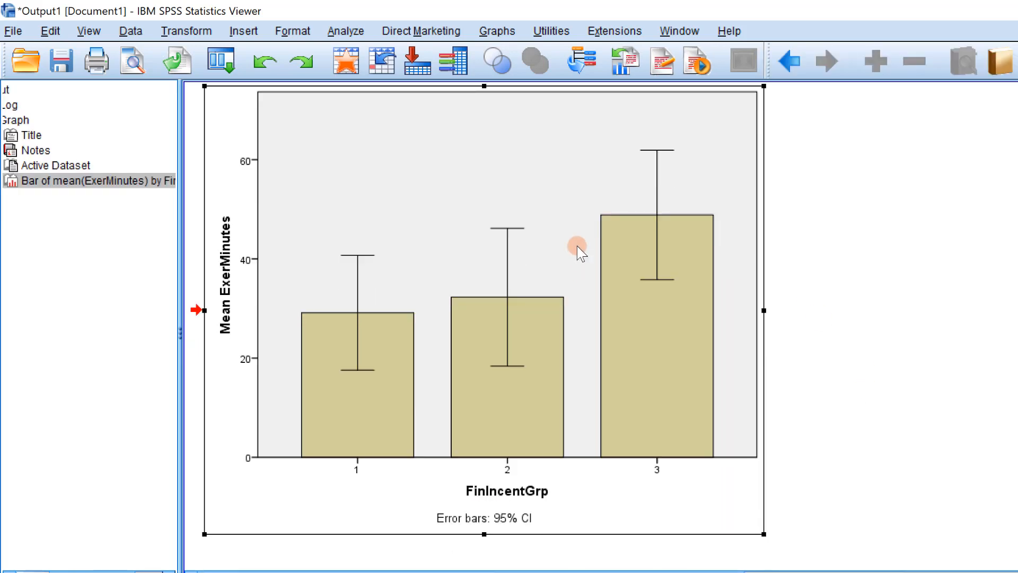
double_click(577, 246)
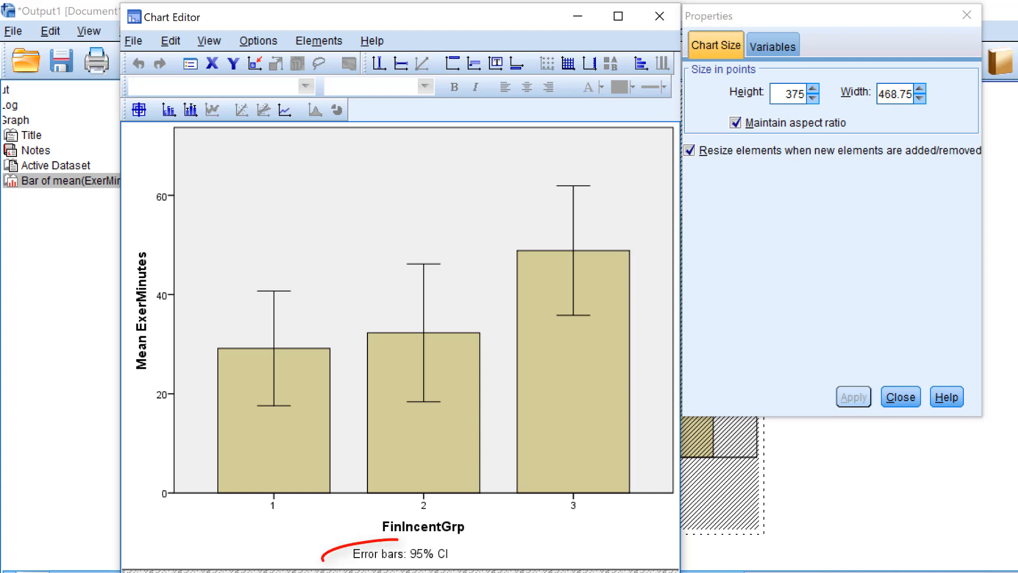
click(503, 551)
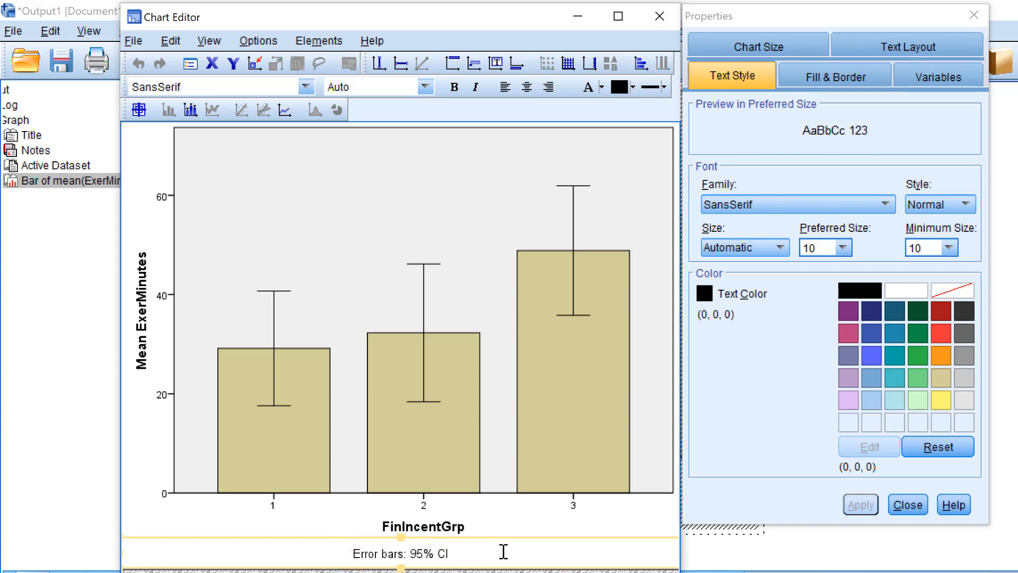
key(Delete)
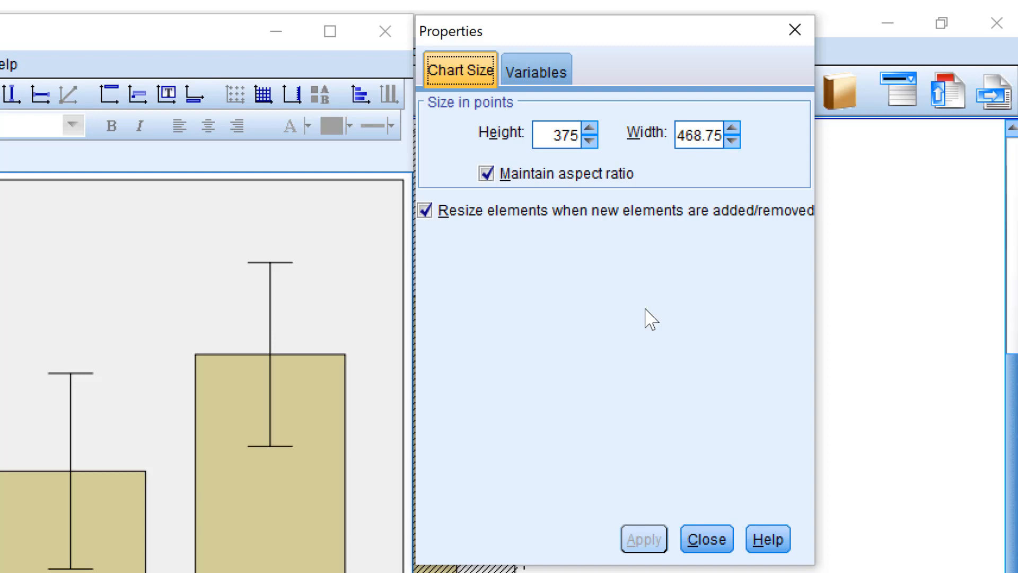
- Set the chart height to 325 points with the aspect ratio unlocked, and turn Maintain aspect ratio back on
click(486, 174)
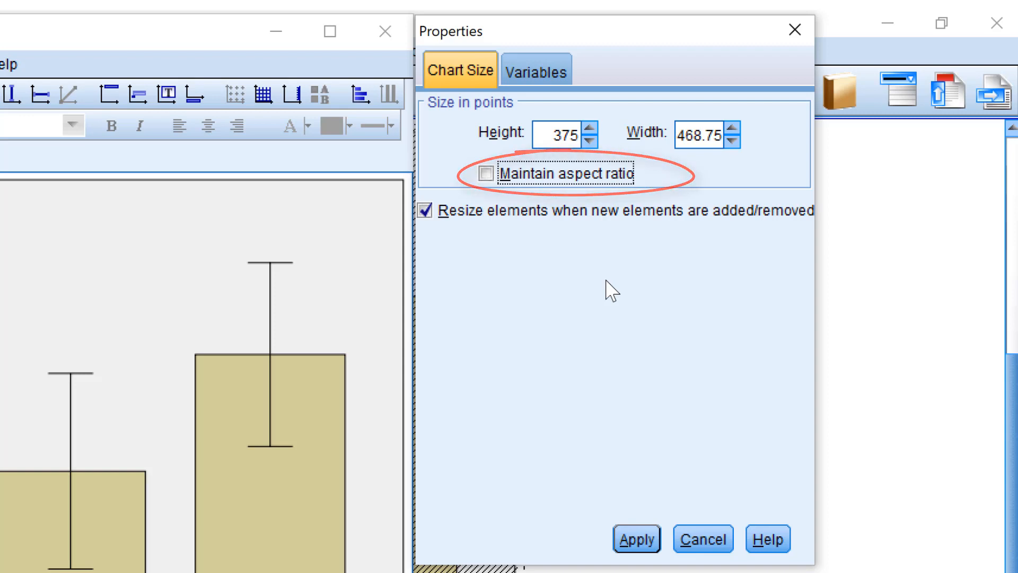
click(589, 140)
click(589, 140)
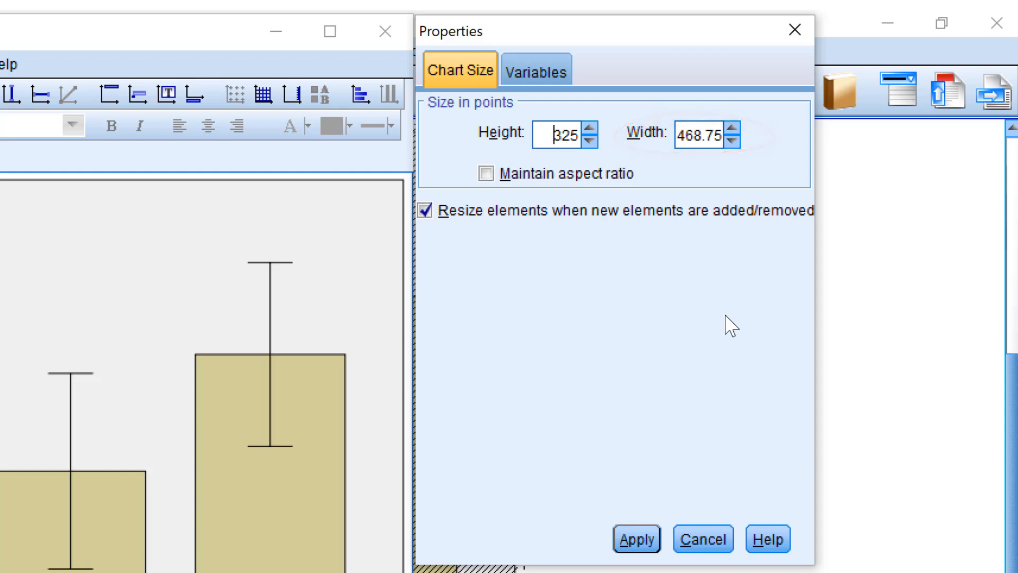
click(637, 540)
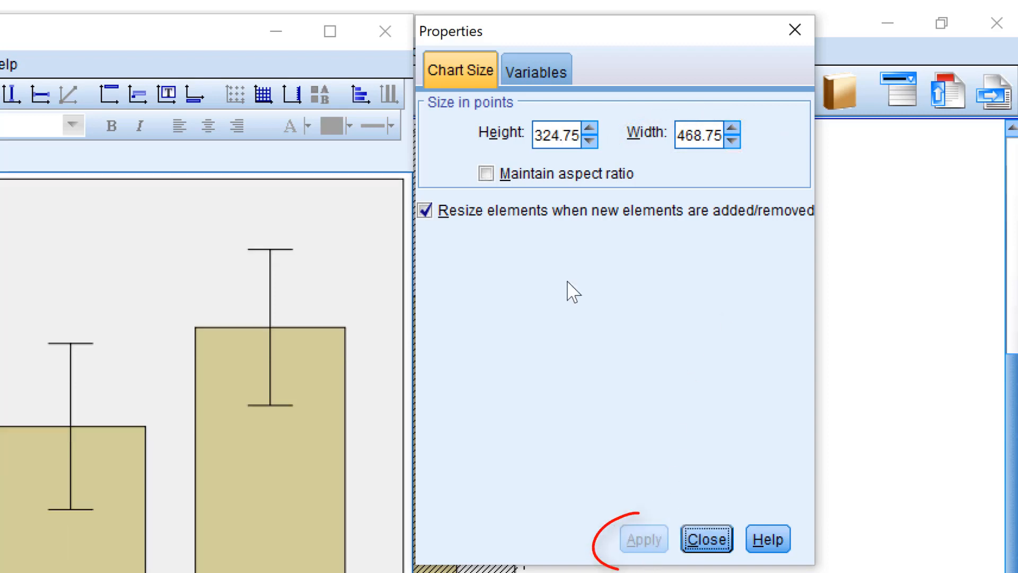
click(484, 175)
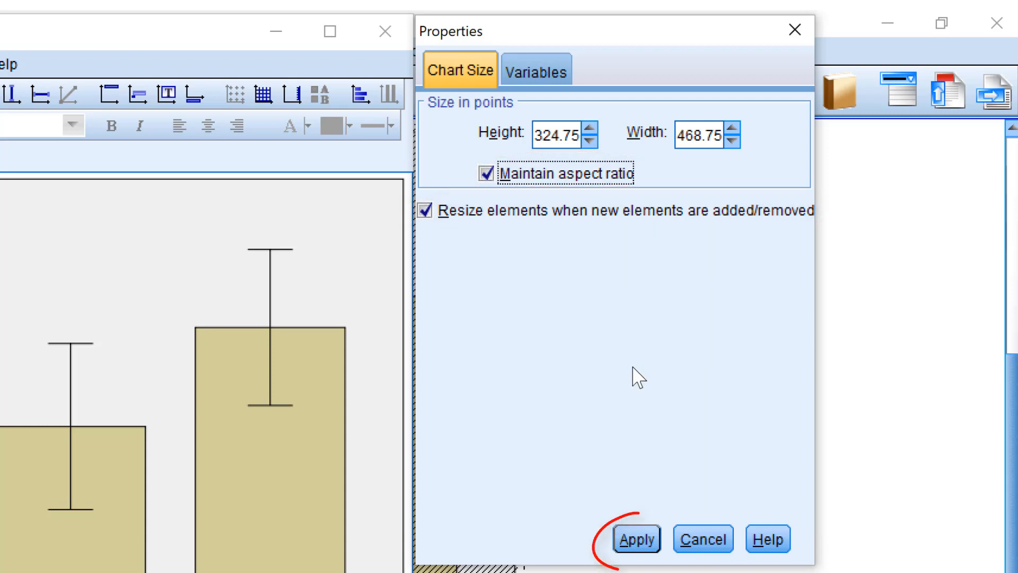
click(636, 541)
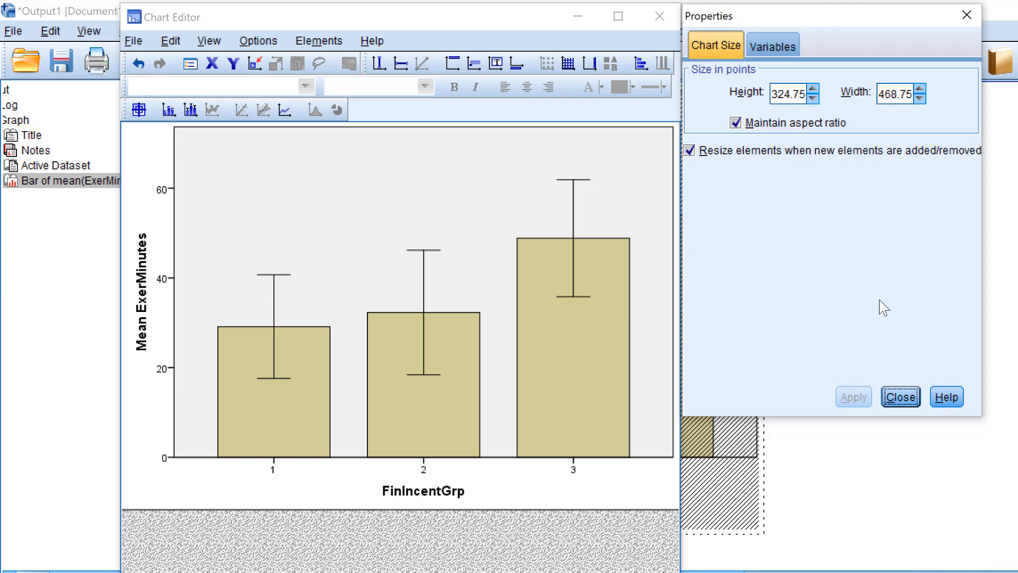
- Replace the FinIncentGrp axis title with "Fiancial Incentive"
click(441, 491)
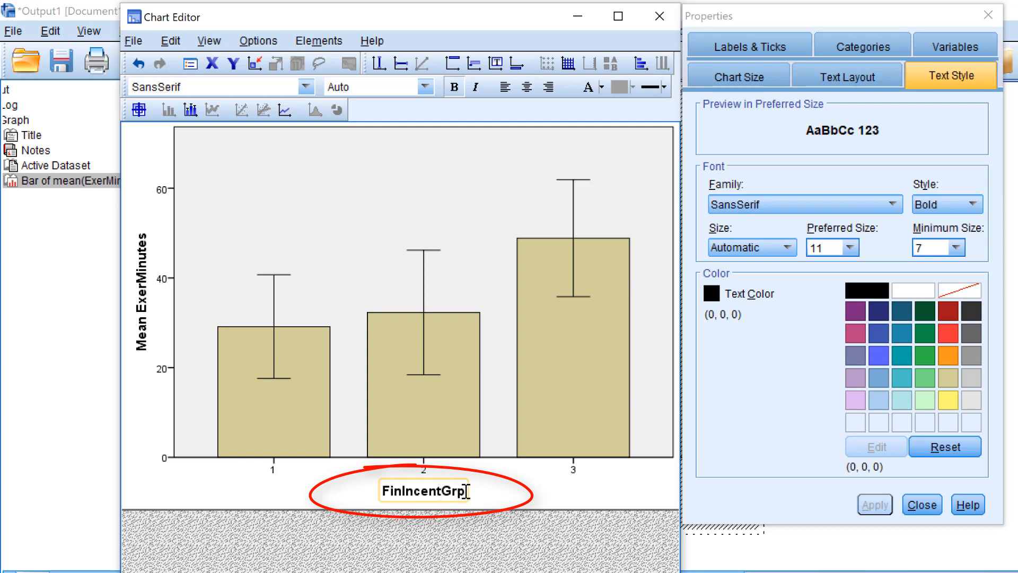
double_click(466, 491)
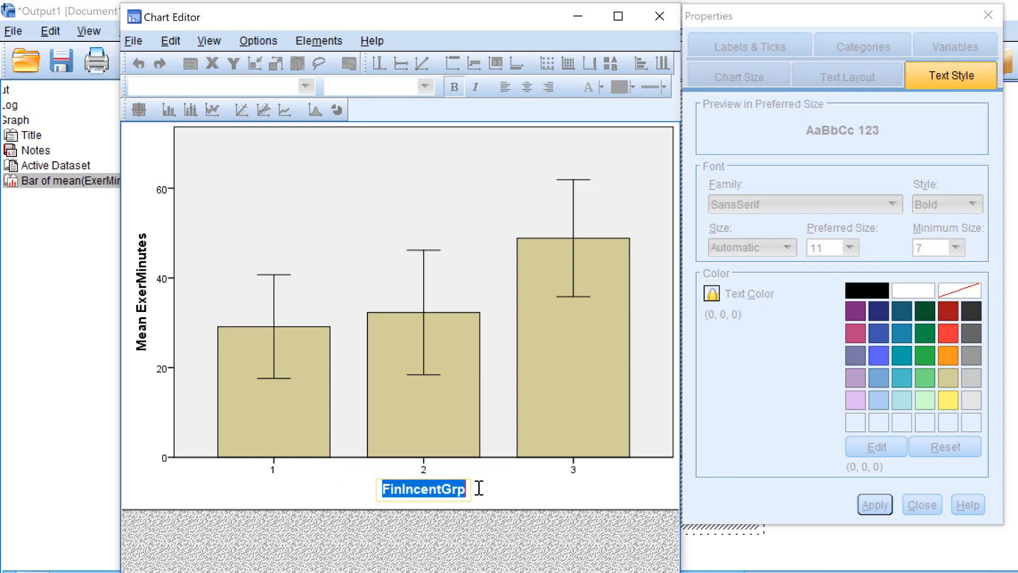
text(Fian)
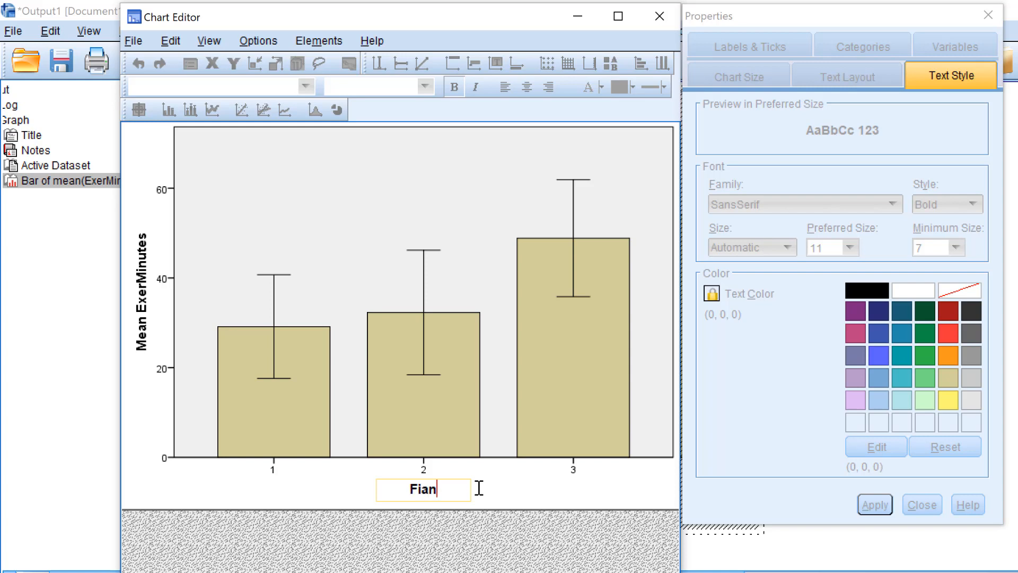
text(cial Inc)
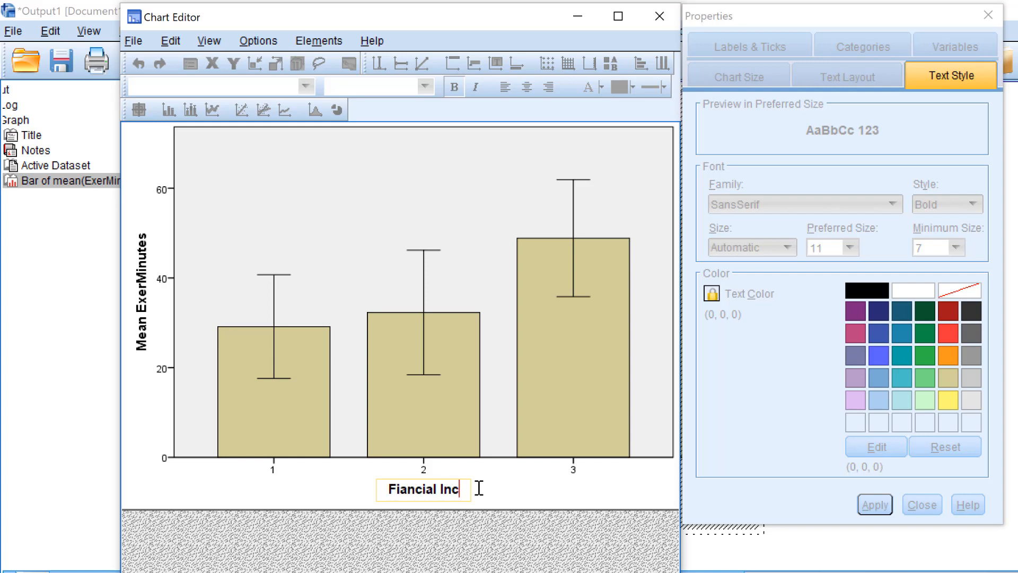
text(entive)
click(504, 492)
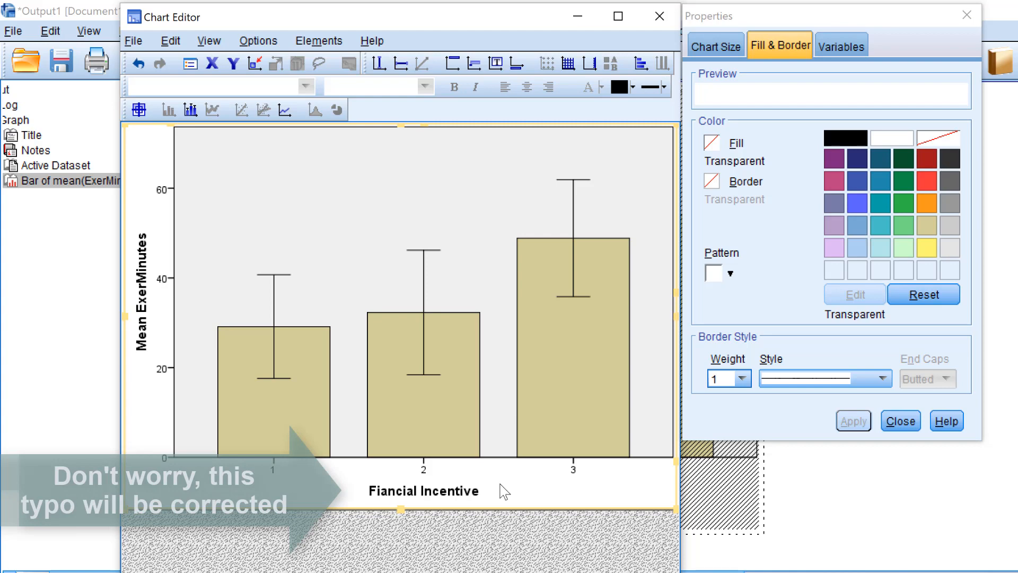
- Set the horizontal axis title's preferred font size to 14 and correct its text to "Financial Incentive"
click(473, 489)
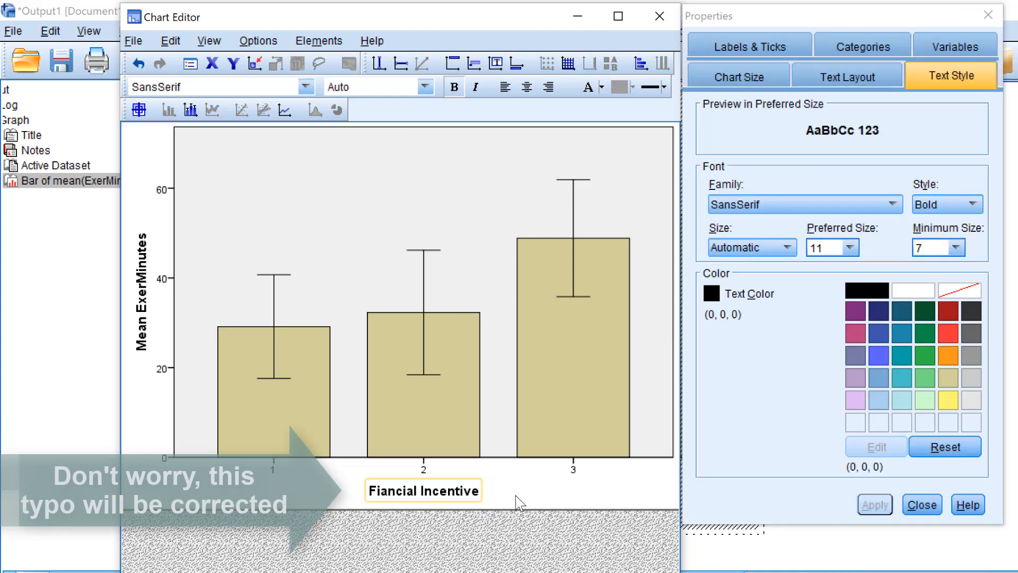
click(851, 247)
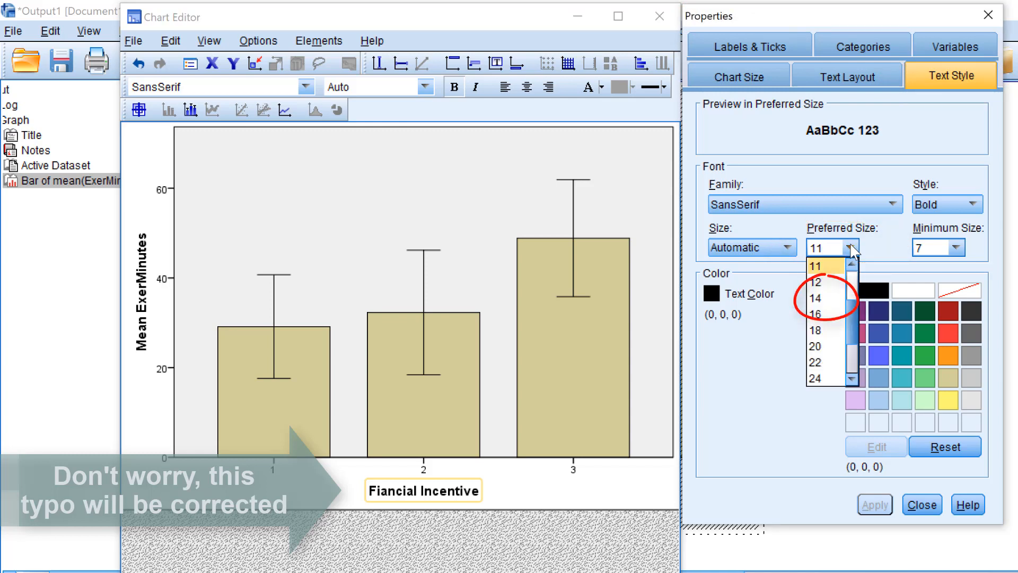
click(822, 299)
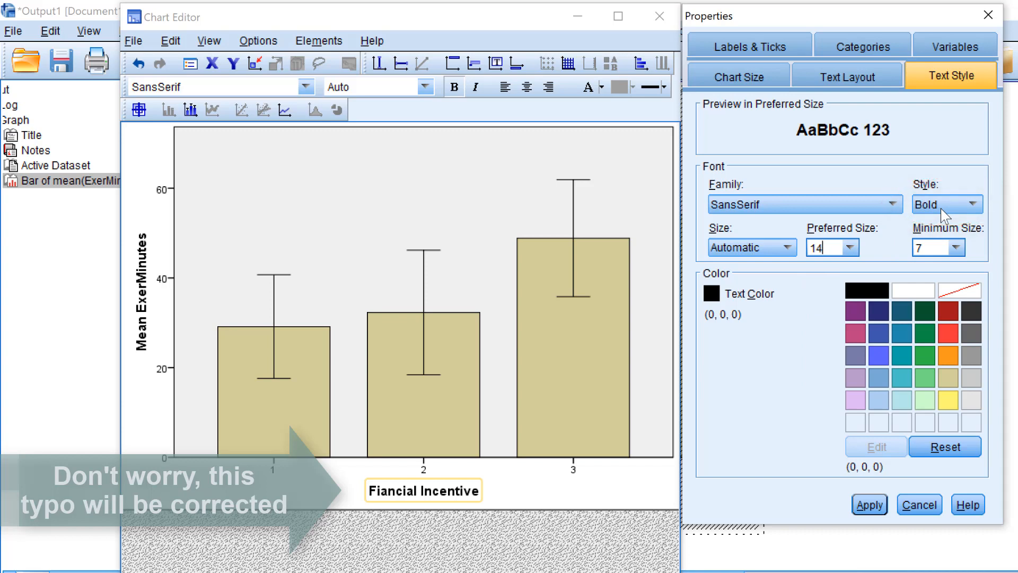
click(870, 506)
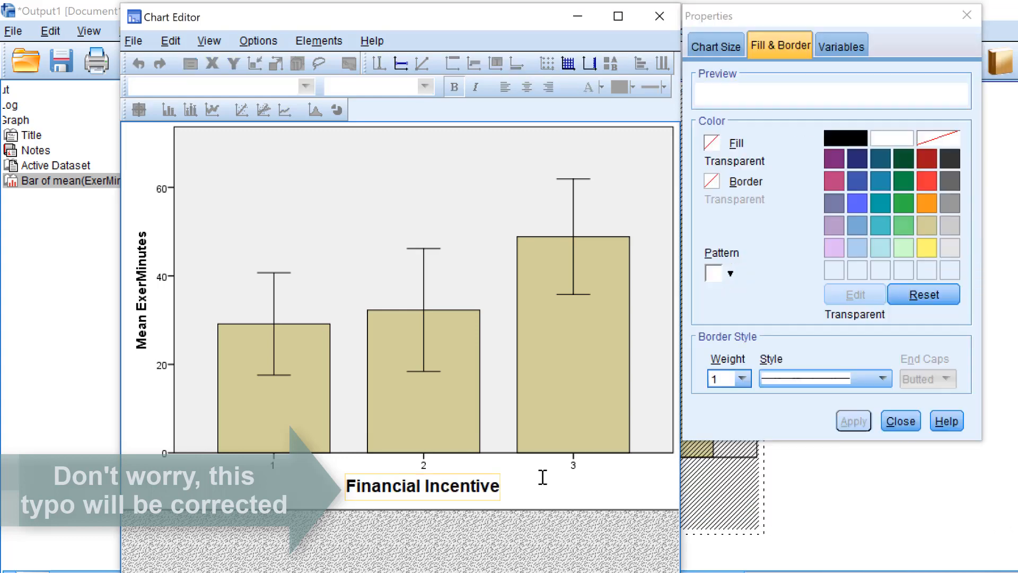
click(542, 477)
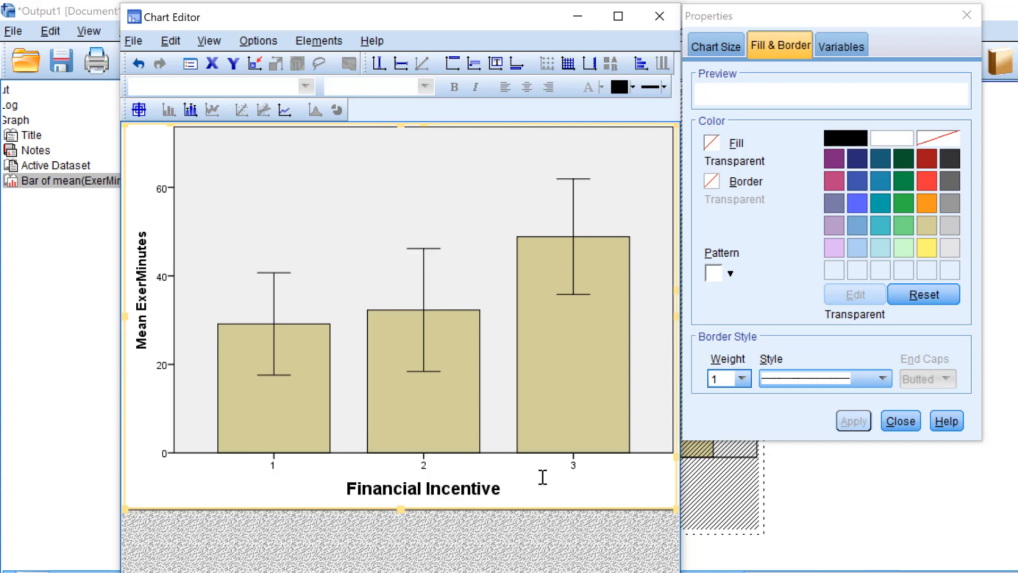
- Change the vertical axis title to "Mean Exercise Minutes"
click(498, 488)
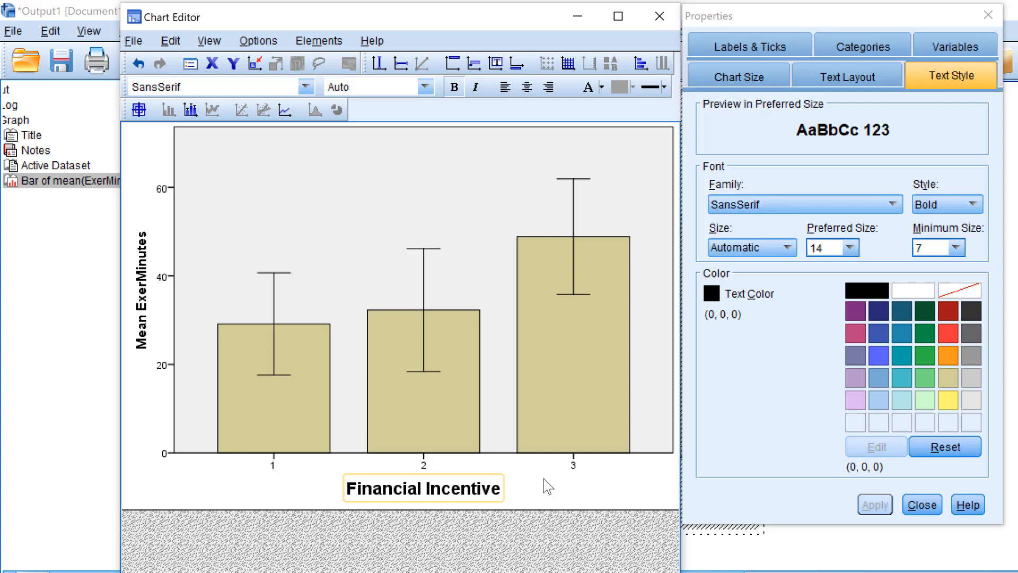
click(146, 281)
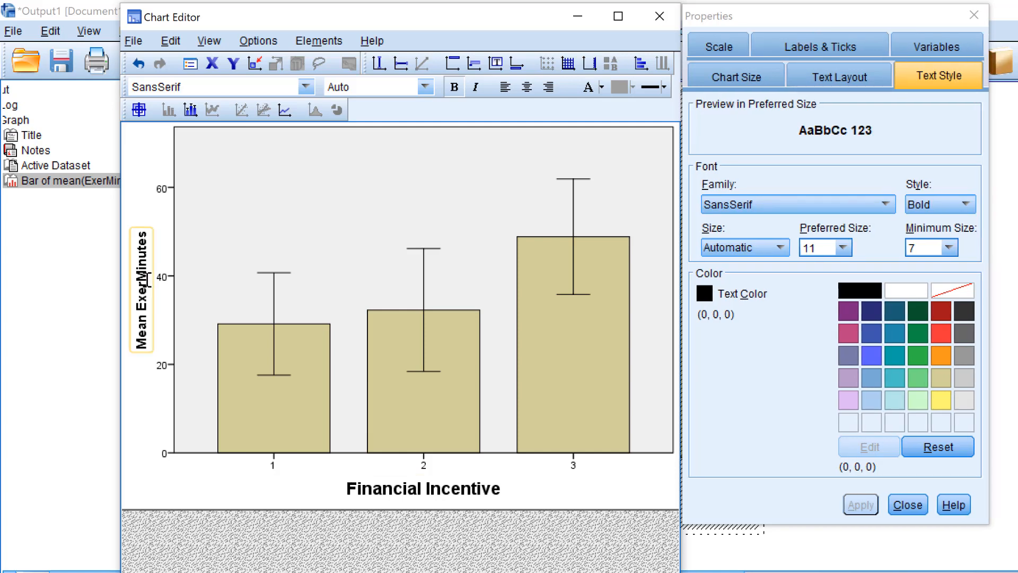
click(146, 281)
click(249, 241)
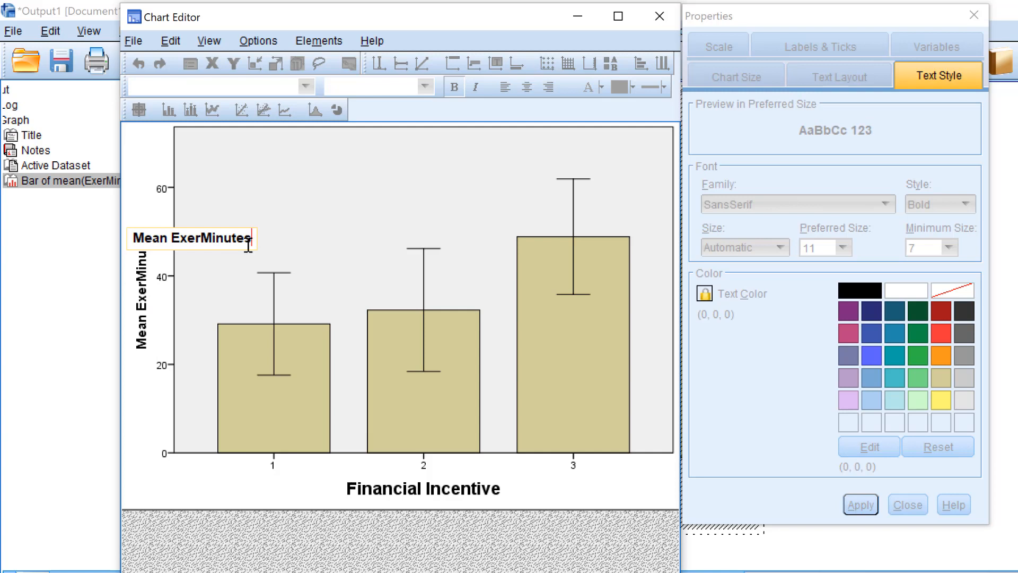
key(BackSpace)
key(BackSpace)
key(BackSpace)
key(BackSpace)
key(BackSpace)
key(BackSpace)
key(BackSpace)
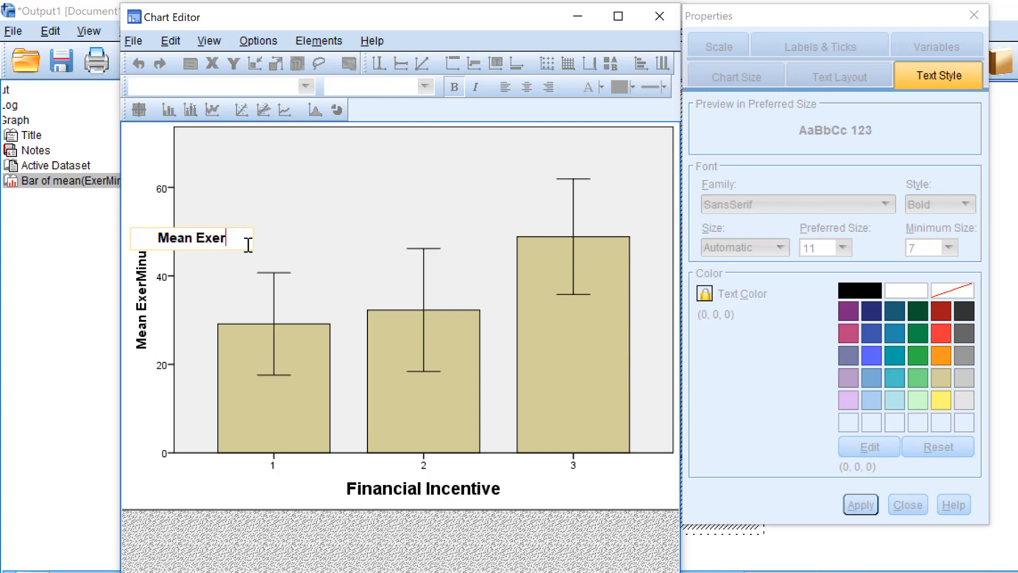
text(cise Minutes)
key(Return)
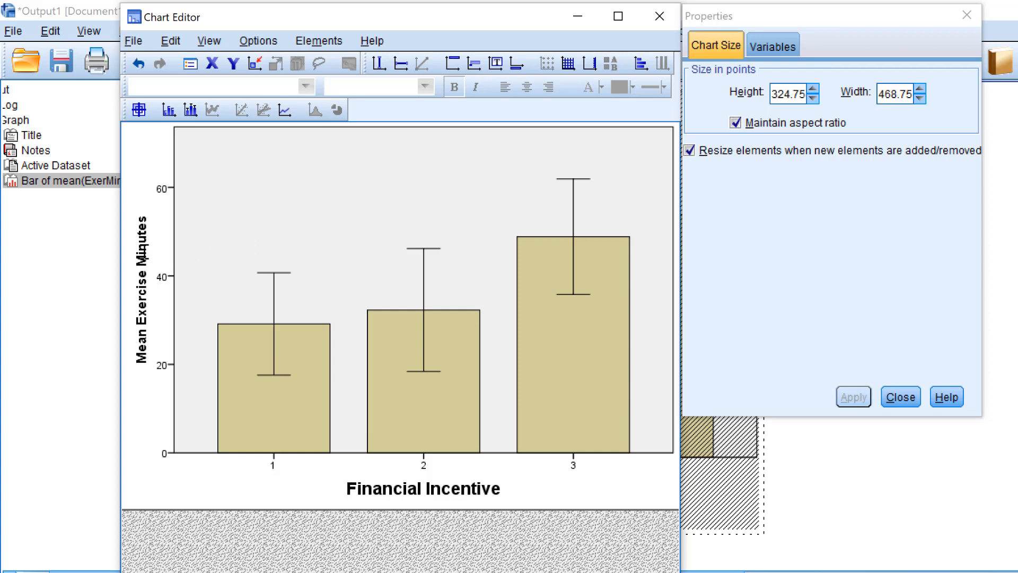
- Set the preferred font size of the vertical axis title to 14
click(142, 246)
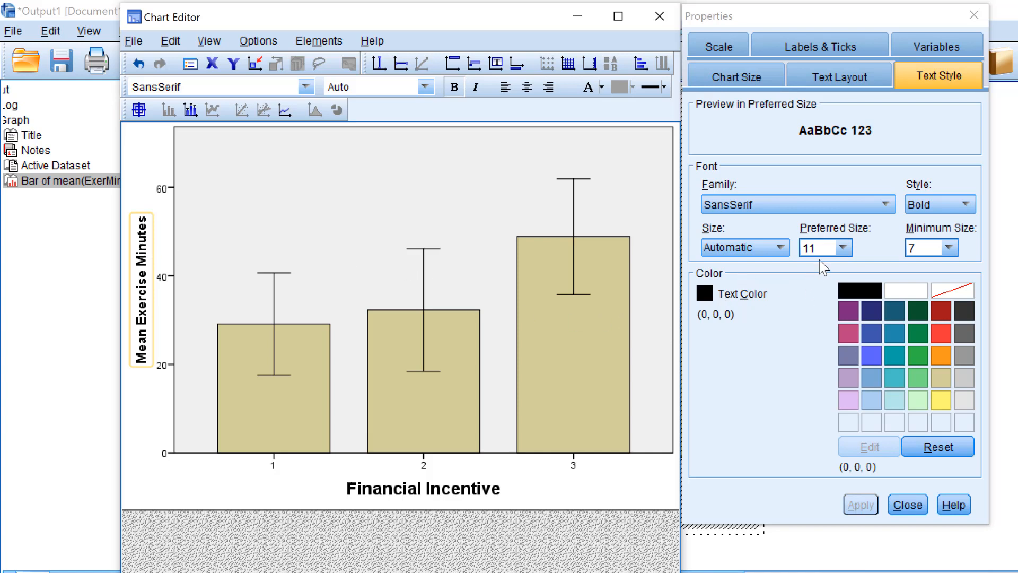
click(843, 247)
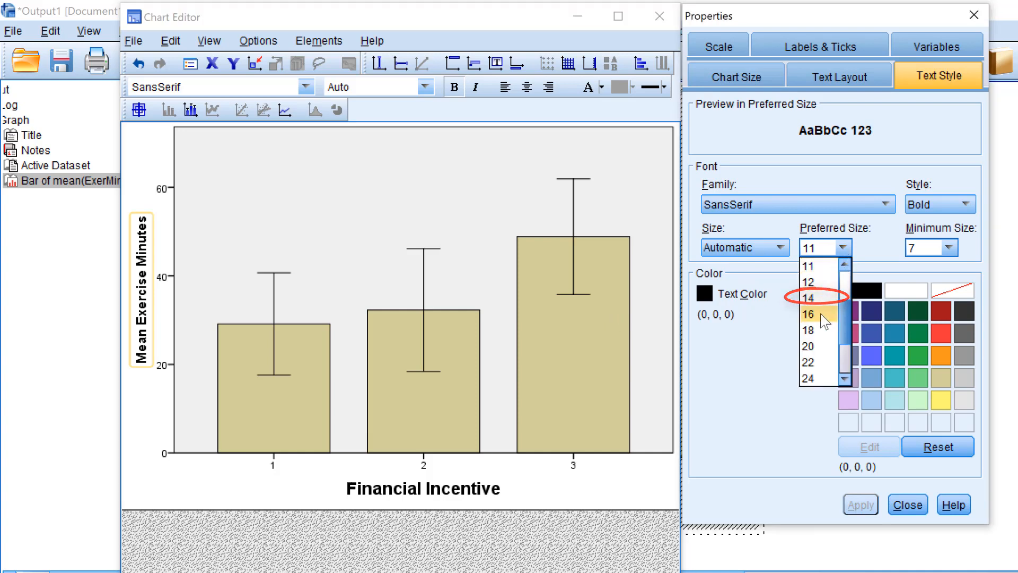
click(875, 291)
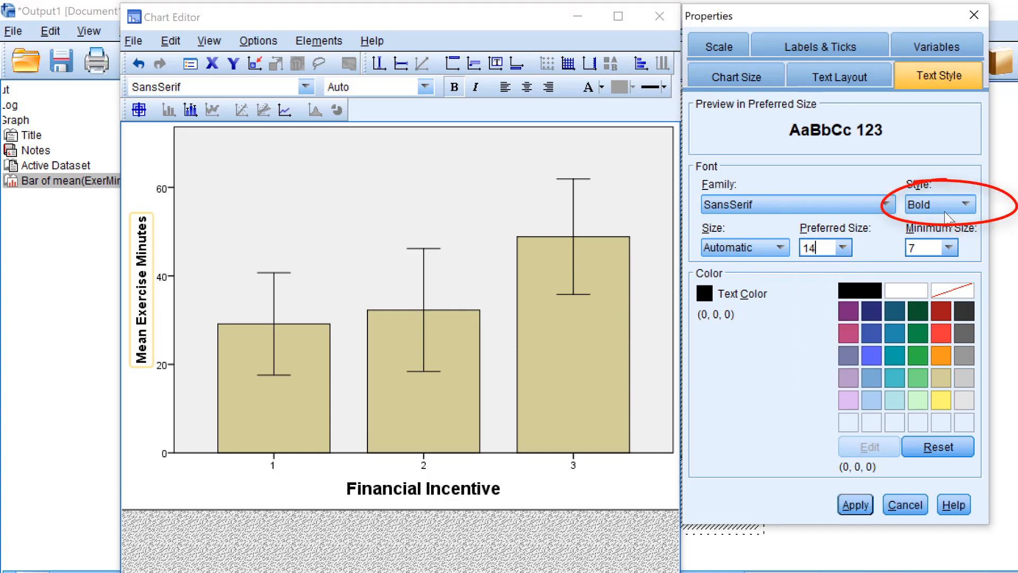
click(853, 504)
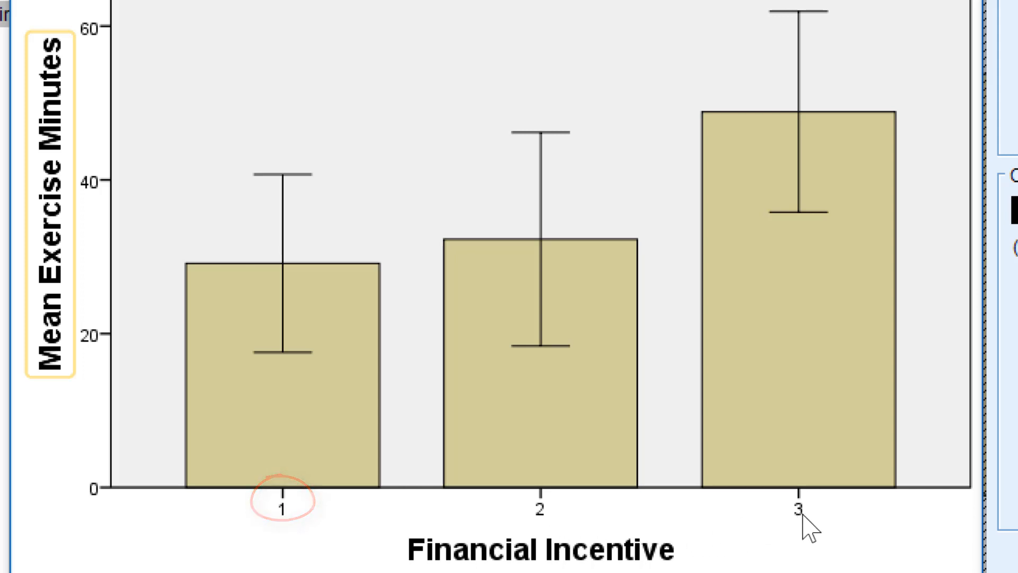
- Rename the horizontal axis category labels 1, 2 and 3 as Low, Medium and High
click(287, 510)
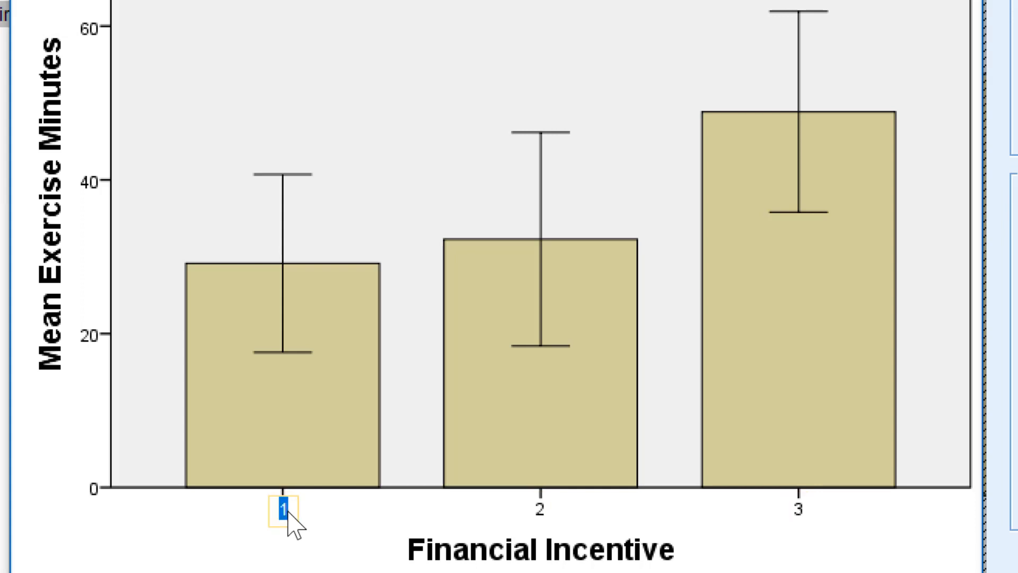
key(BackSpace)
text(Low)
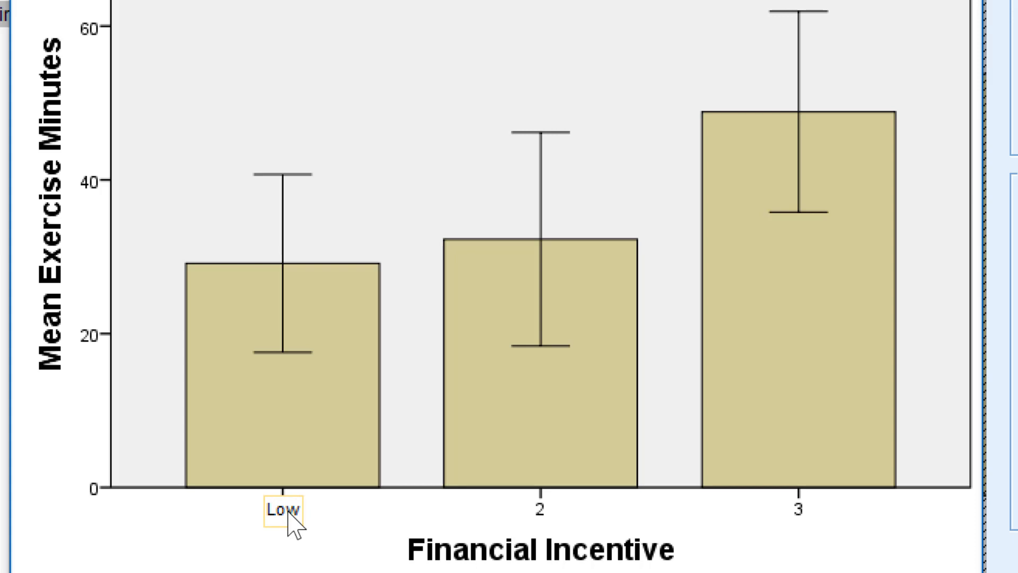
click(541, 508)
text(Medium)
click(800, 511)
click(800, 510)
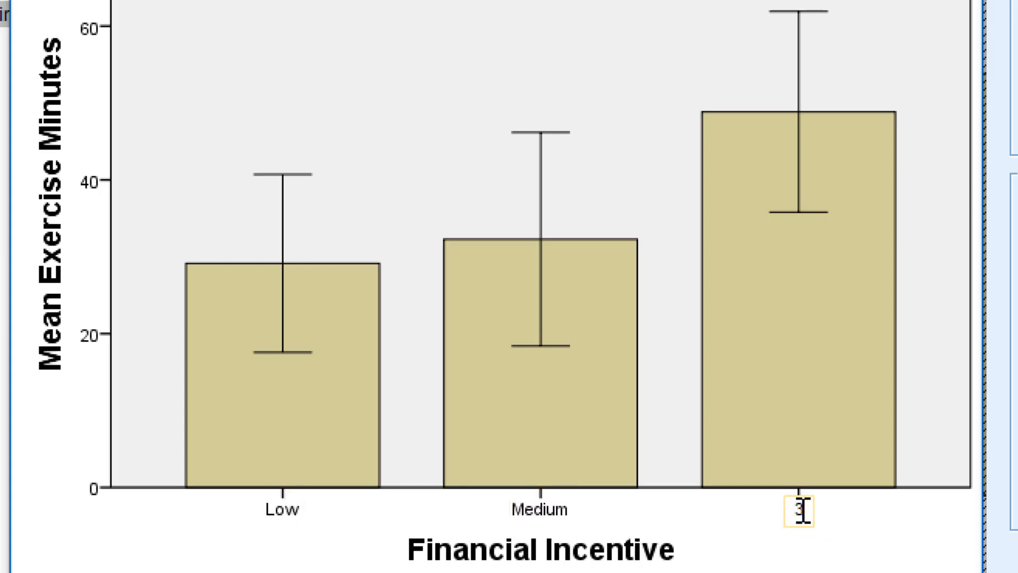
text(High)
click(885, 542)
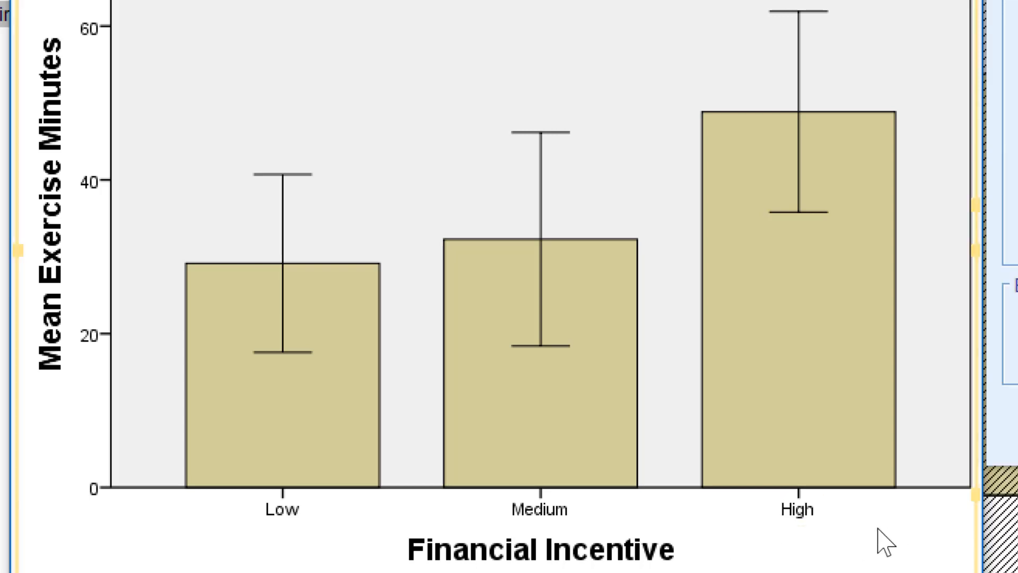
- Set the preferred font size of the horizontal axis category labels to 14
click(800, 511)
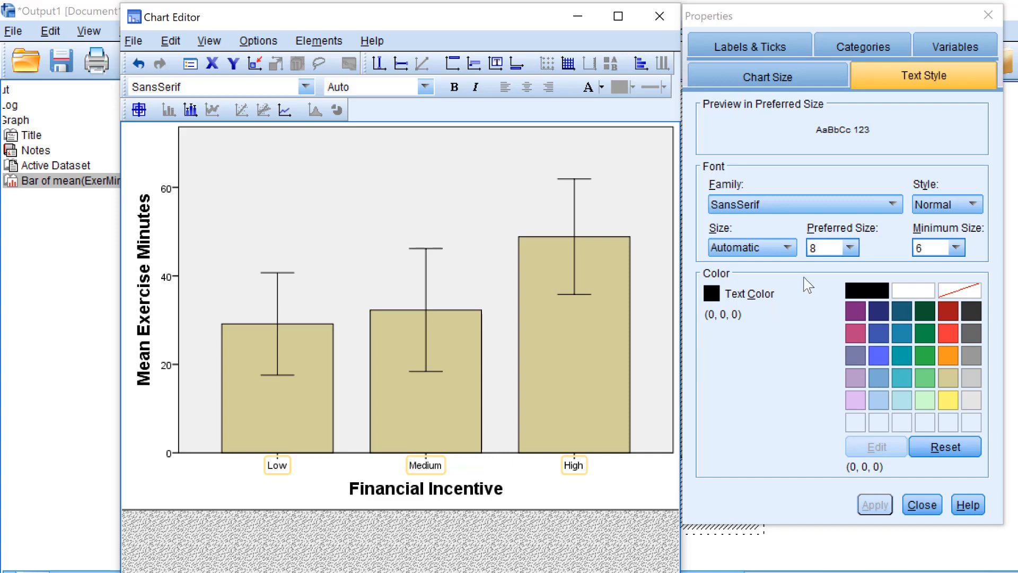
click(850, 248)
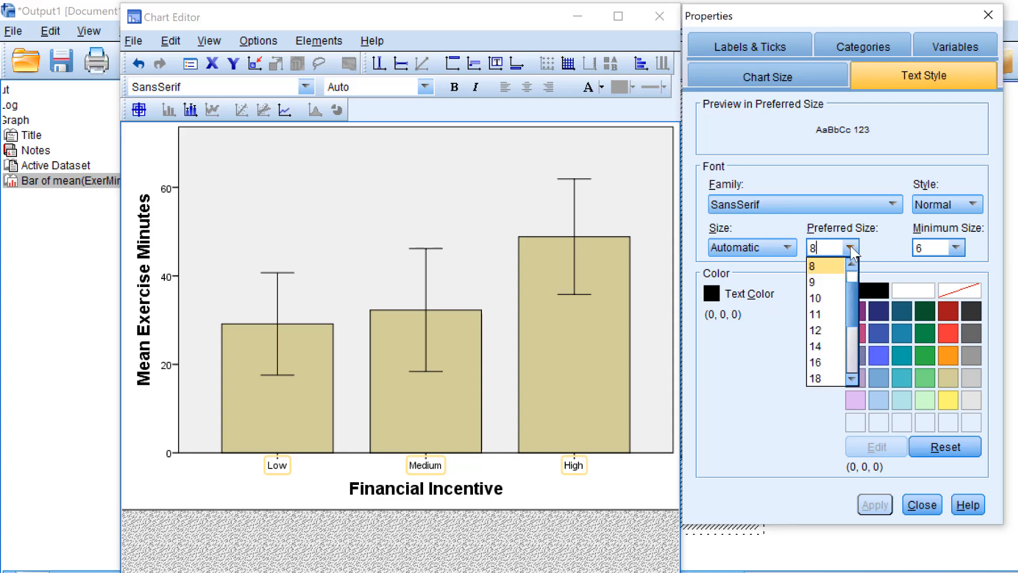
click(832, 347)
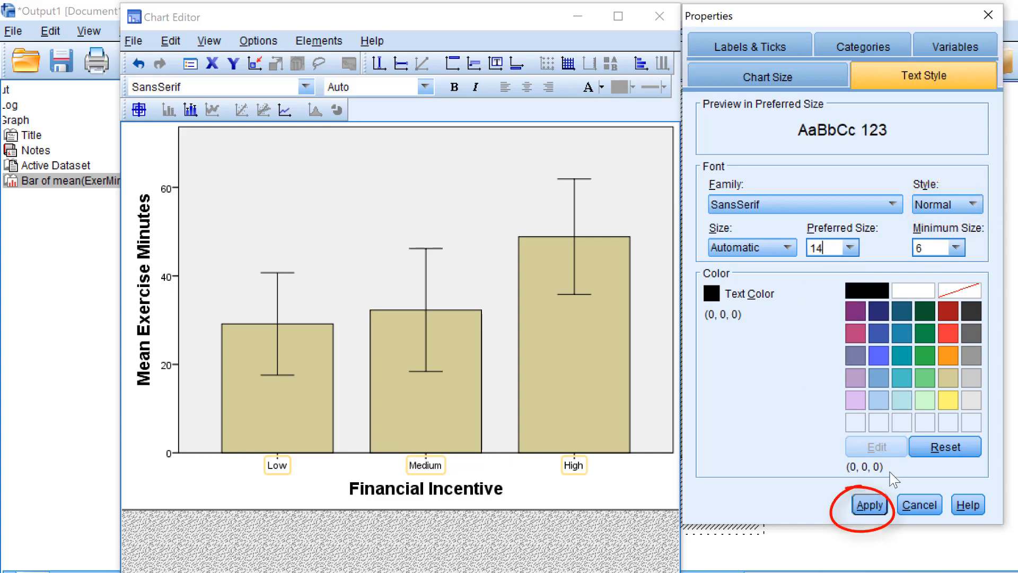
click(869, 505)
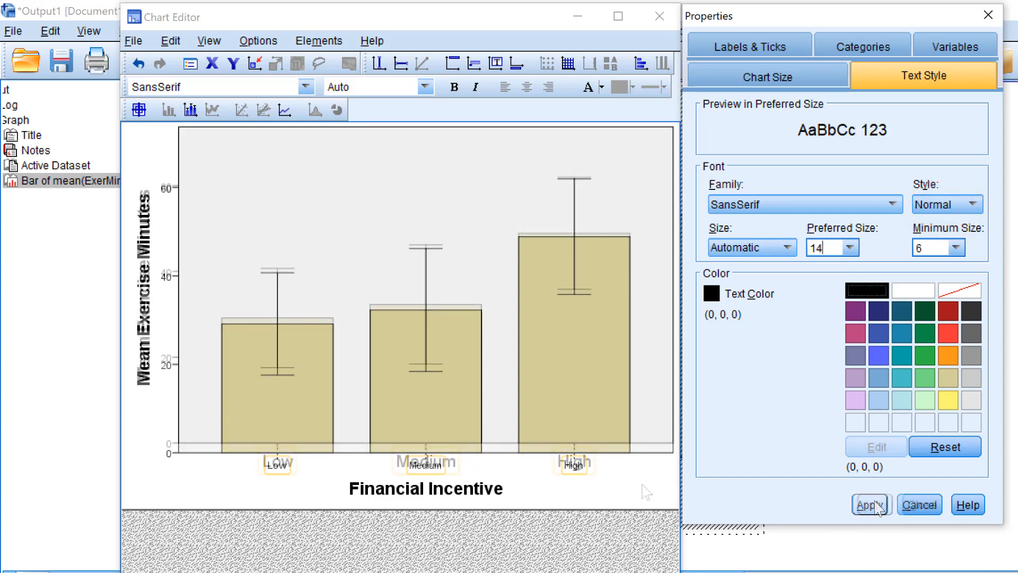
click(652, 484)
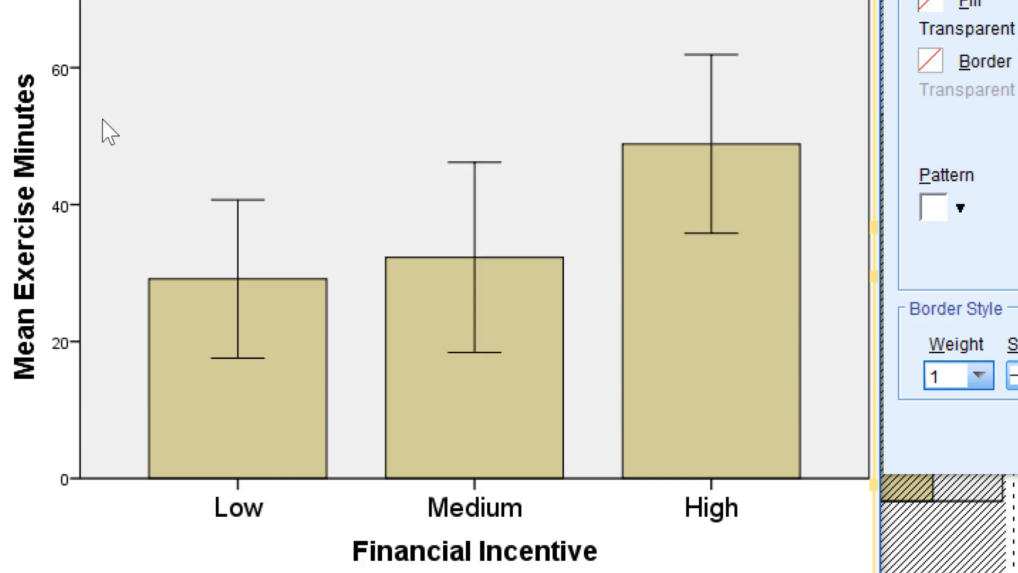
- Set the preferred font size of the vertical axis number labels to 14
click(62, 346)
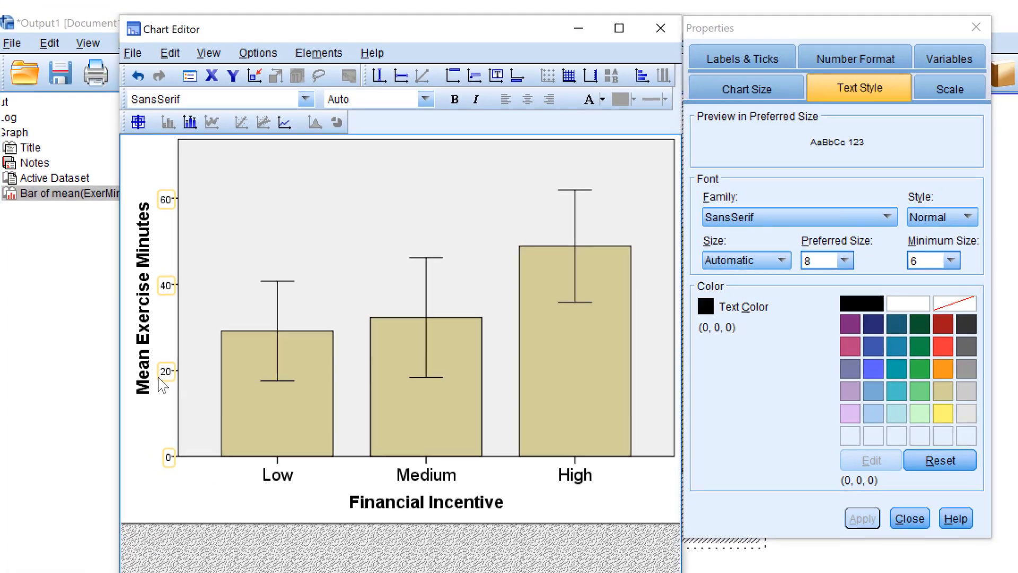
click(843, 261)
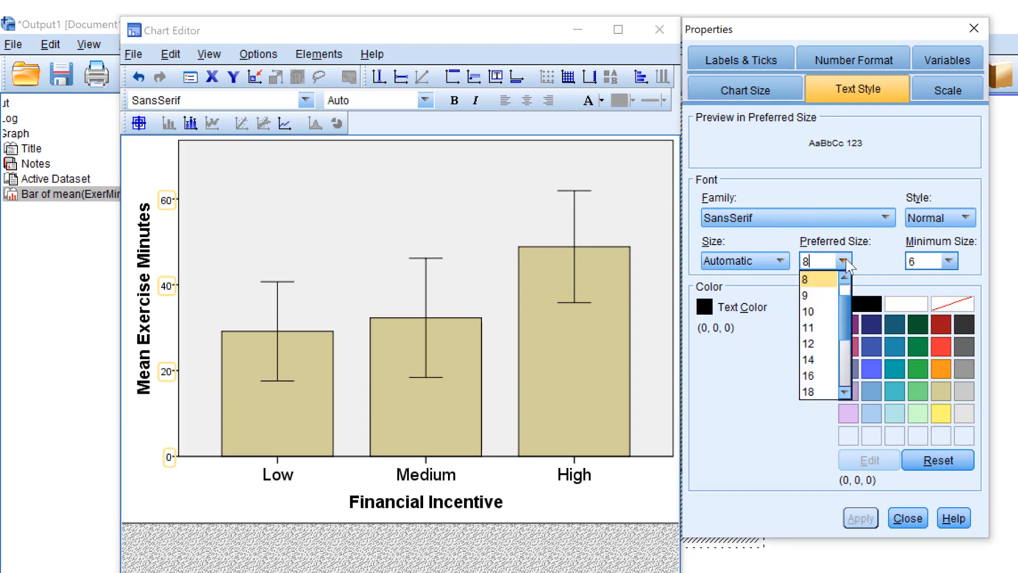
click(817, 359)
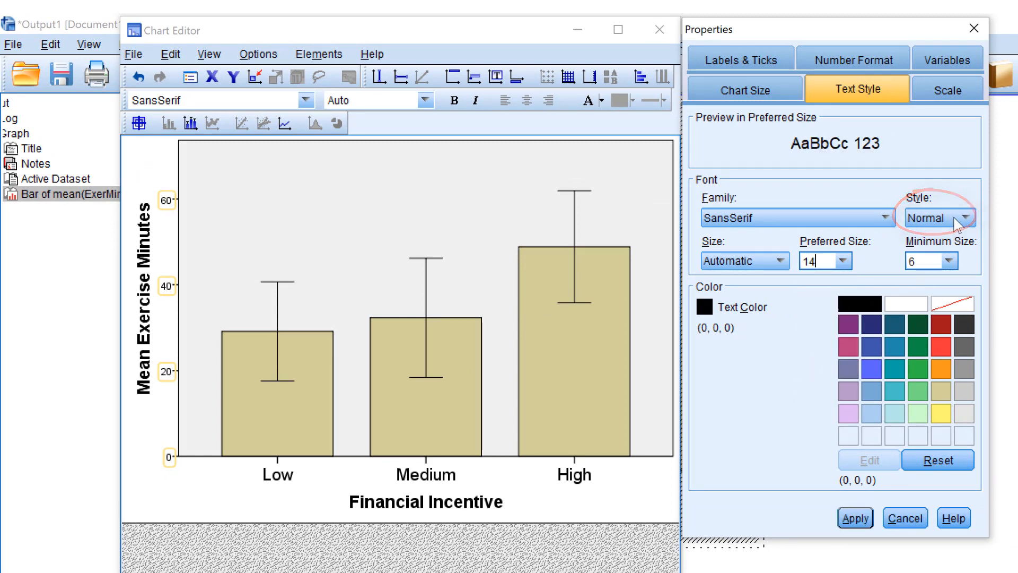
click(856, 519)
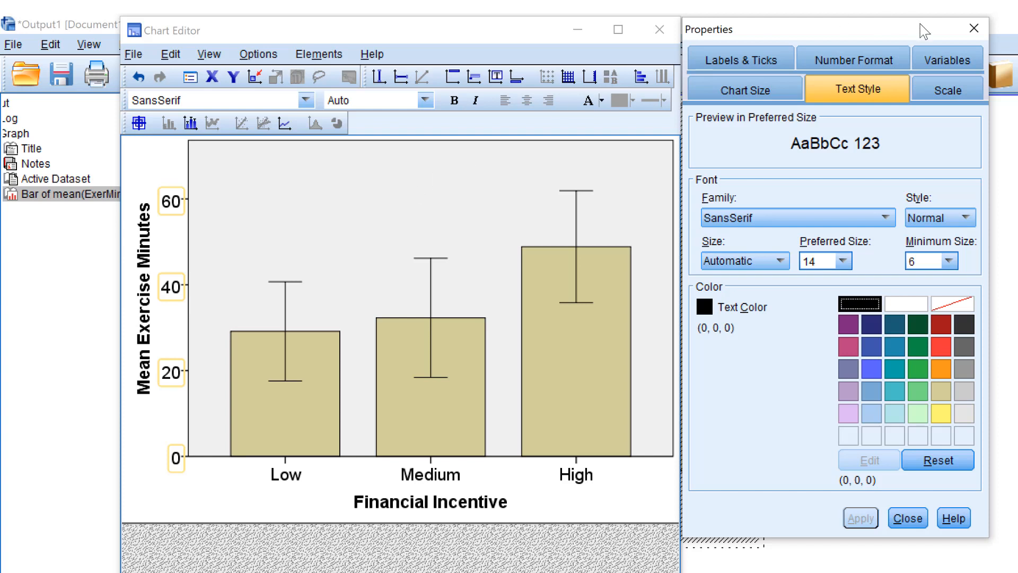
- Enter a custom minimum of 0 and maximum of 70 for the vertical axis scale
click(961, 95)
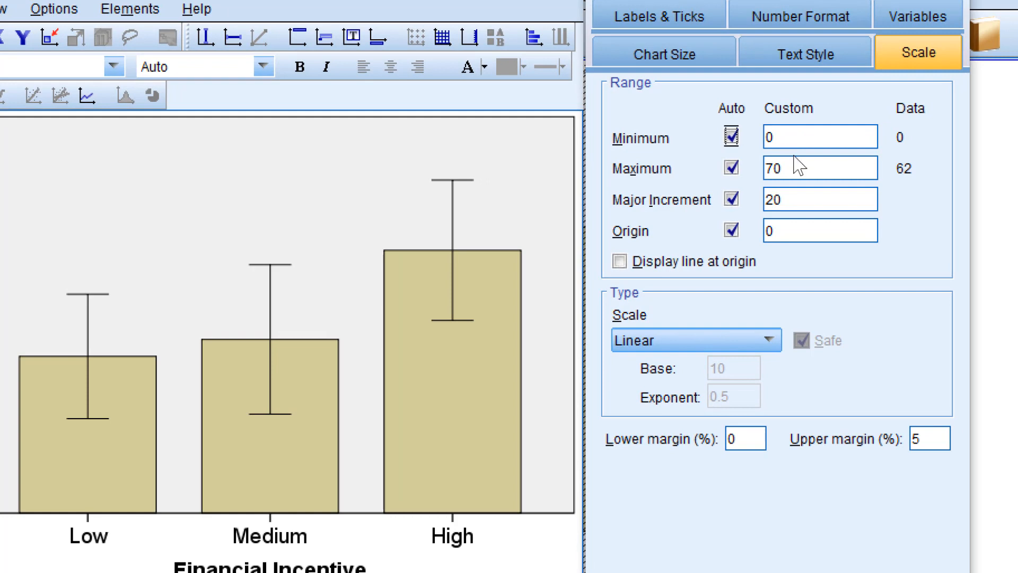
click(797, 139)
key(BackSpace)
text(0)
click(802, 171)
key(BackSpace)
key(BackSpace)
text(70)
- Give the vertical axis a major increment of 10 and an origin of 0, and apply the custom scale
click(811, 201)
key(BackSpace)
key(BackSpace)
text(1)
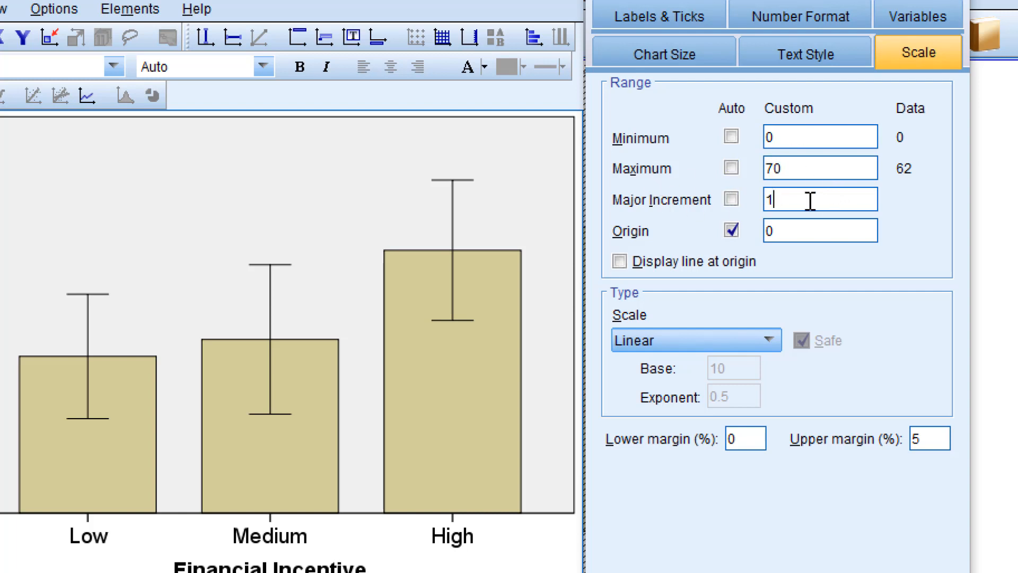
text(0)
click(816, 234)
key(BackSpace)
text(0)
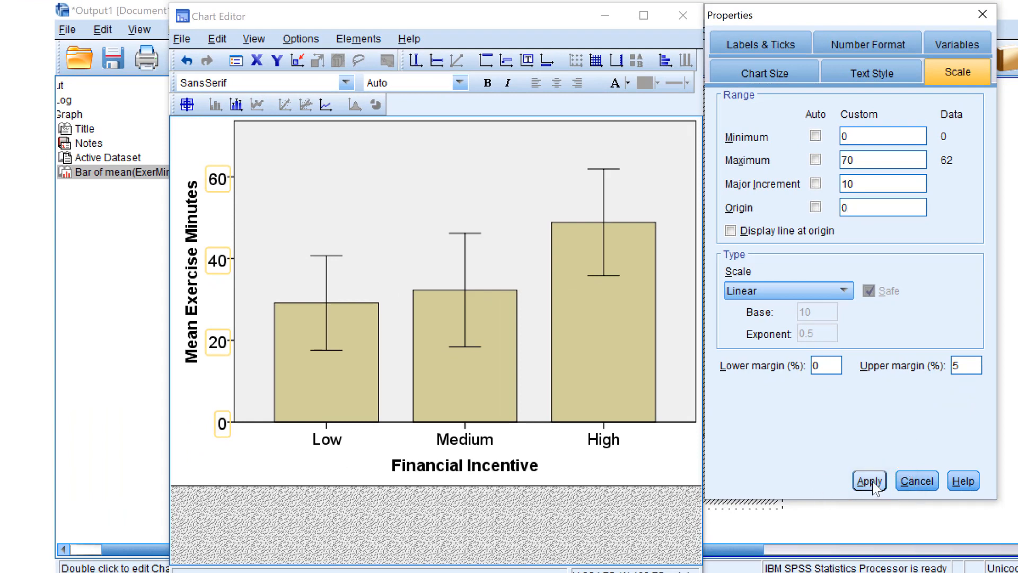
click(873, 480)
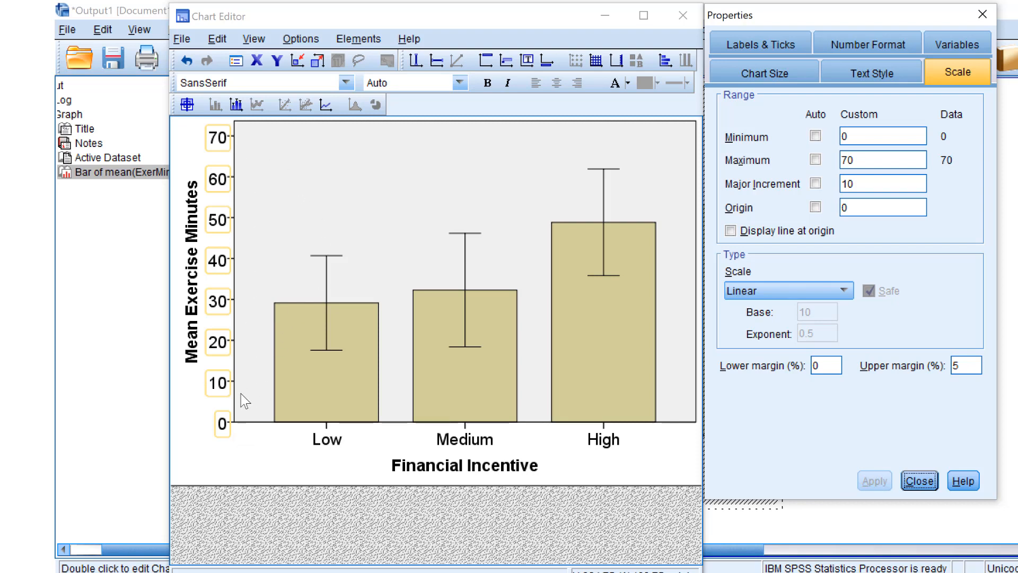
click(252, 444)
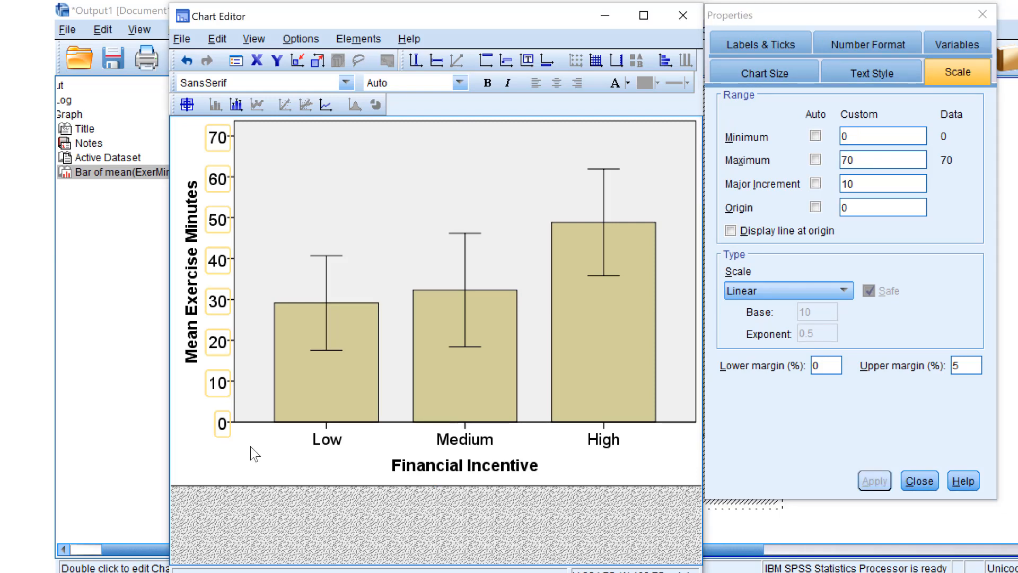
click(251, 447)
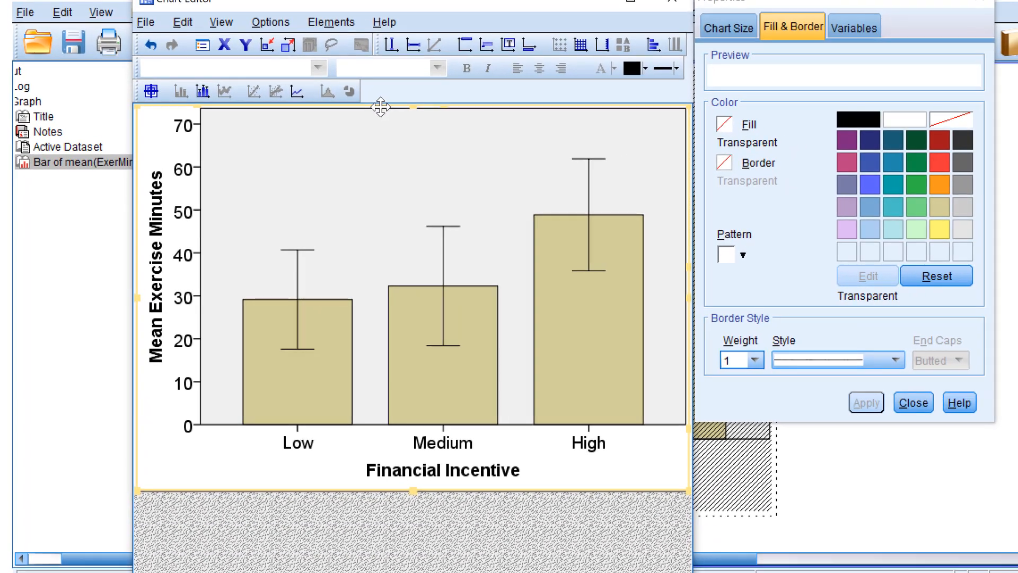
- Make the border around the inner plot area transparent
click(371, 80)
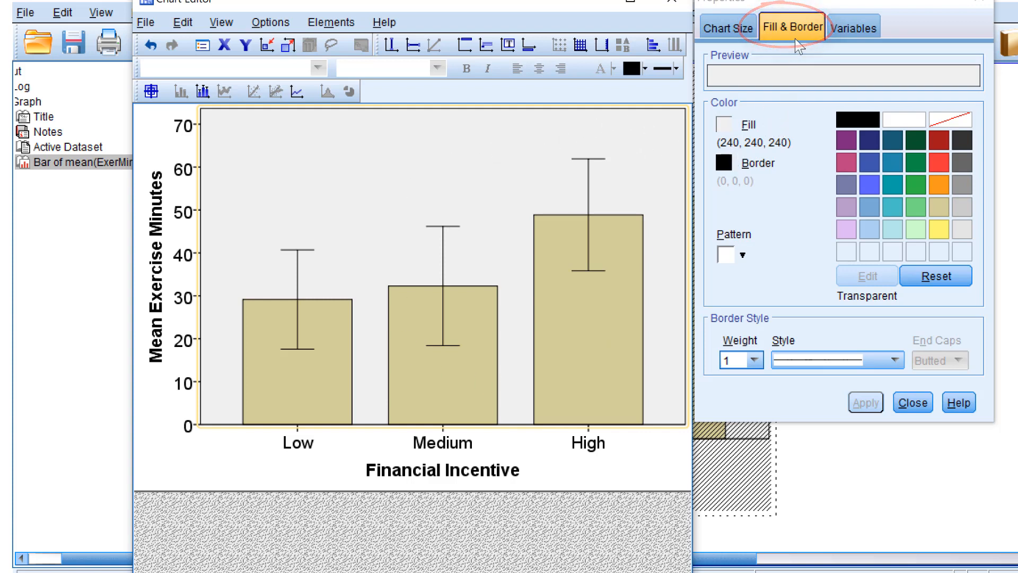
click(725, 163)
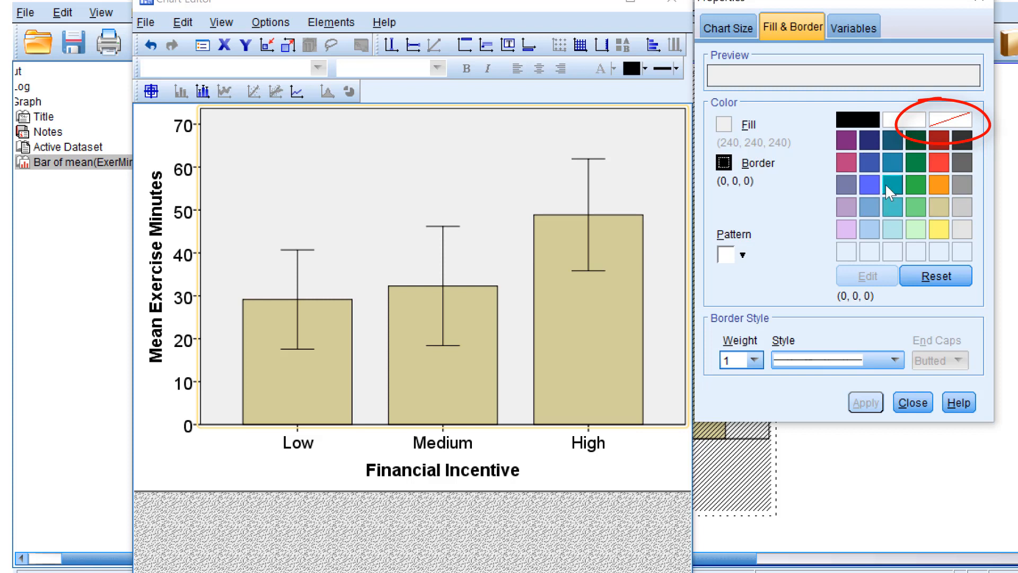
click(949, 123)
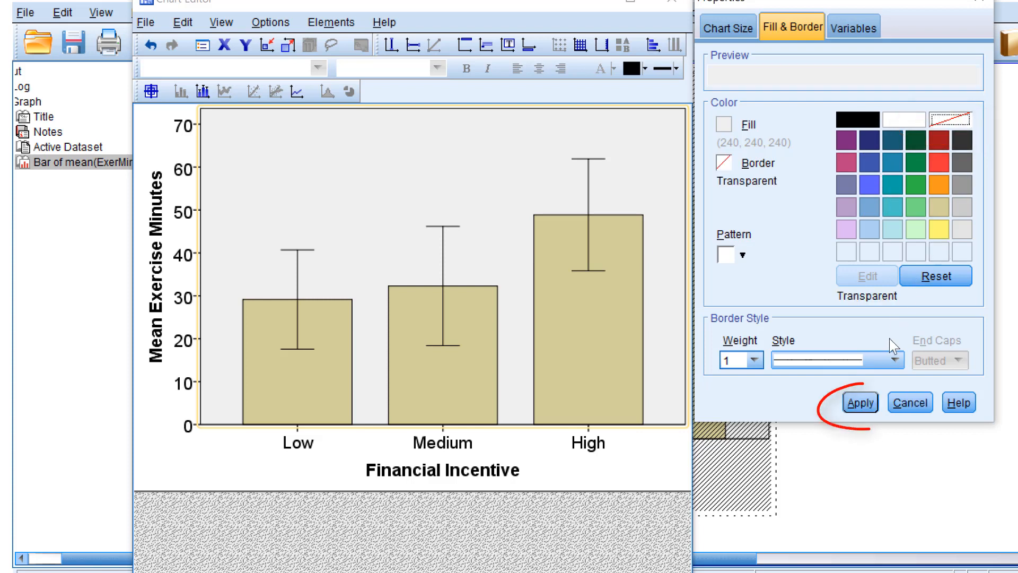
click(866, 403)
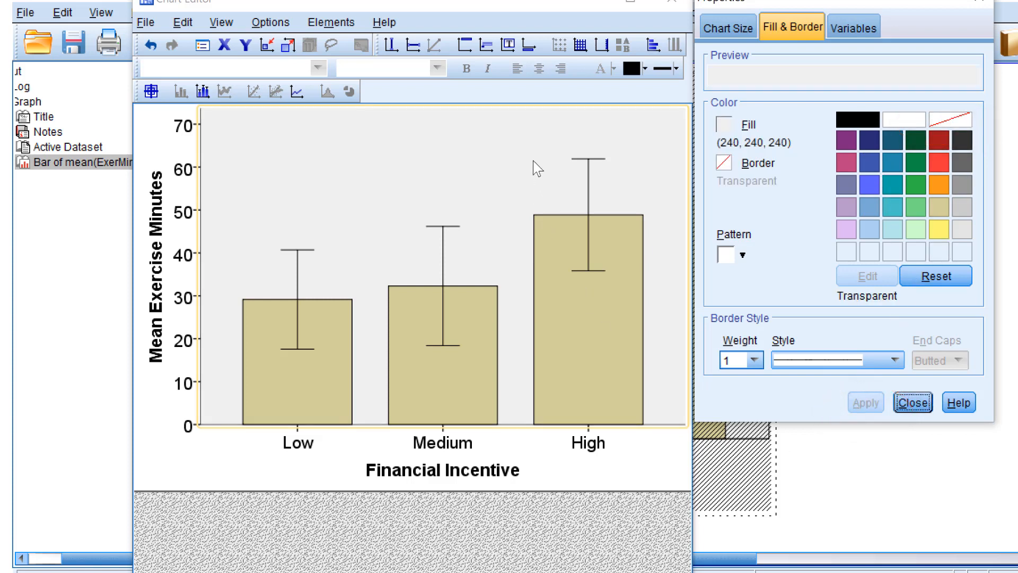
click(663, 471)
click(658, 463)
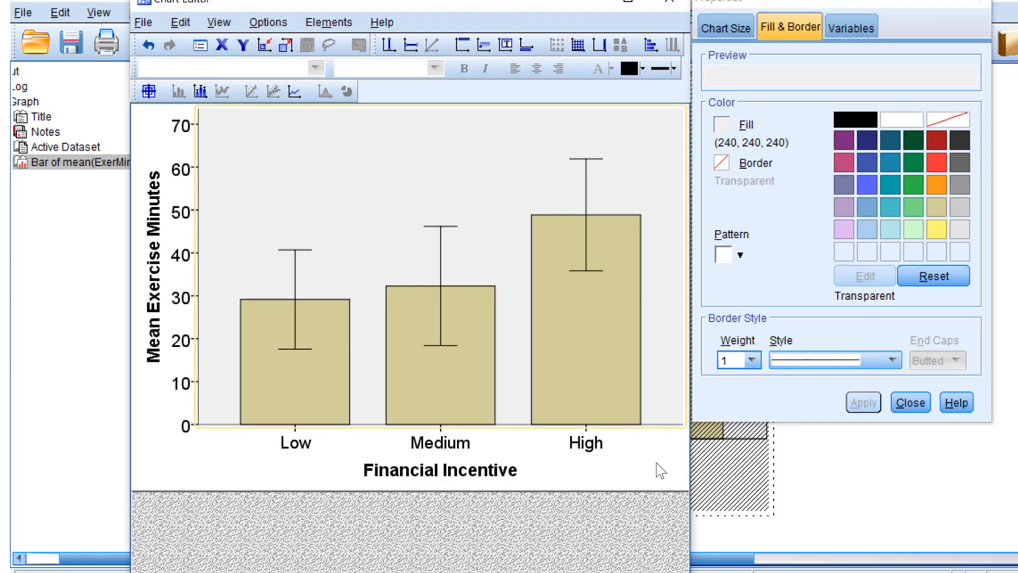
click(661, 467)
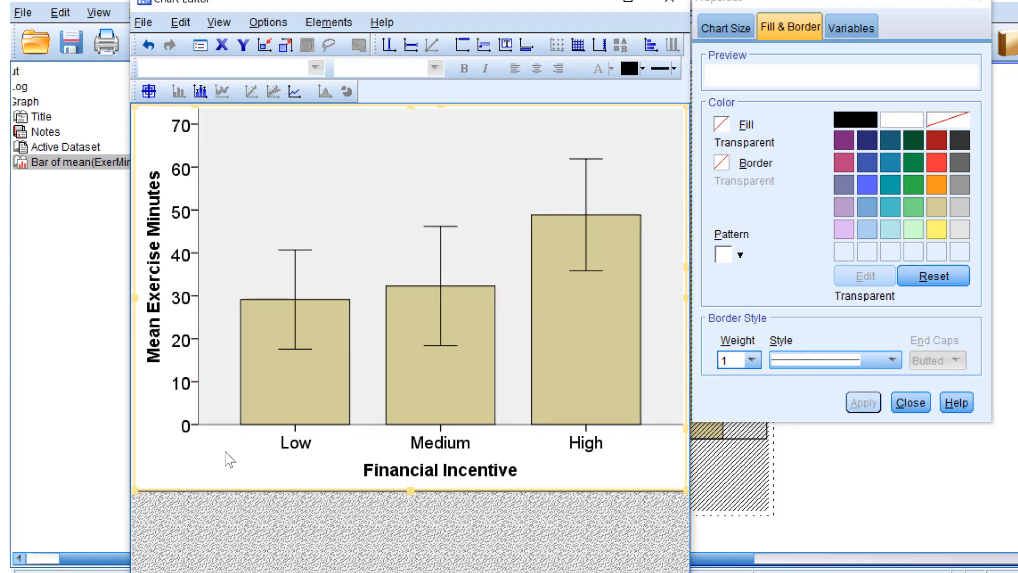
- Make the gray fill of the inner plot area transparent
click(340, 172)
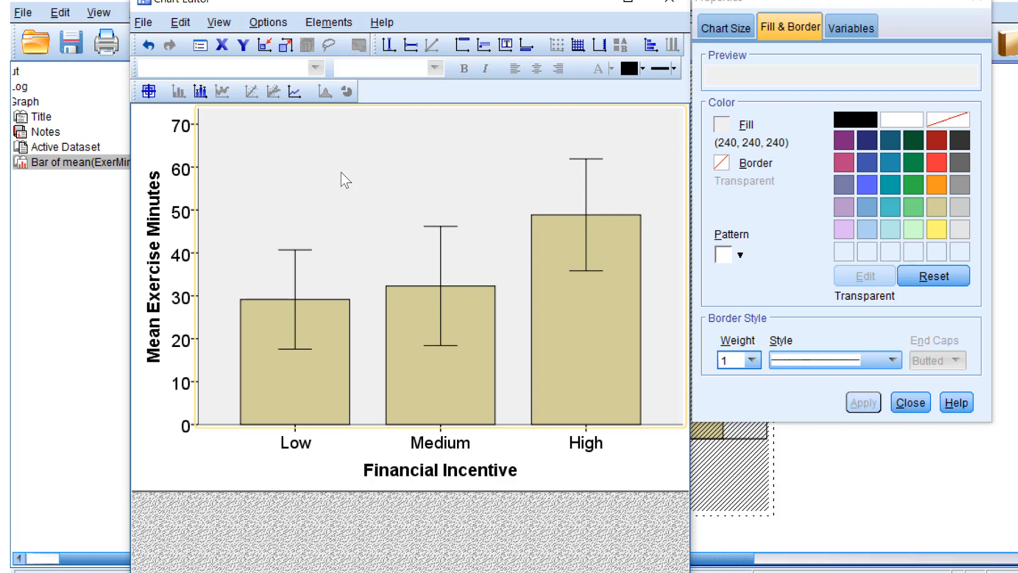
click(729, 128)
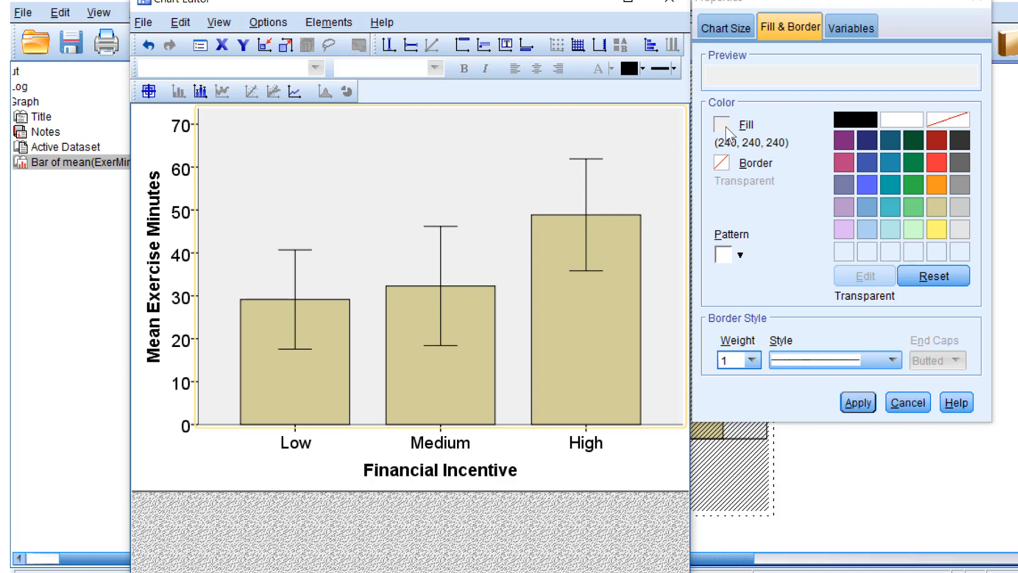
click(726, 127)
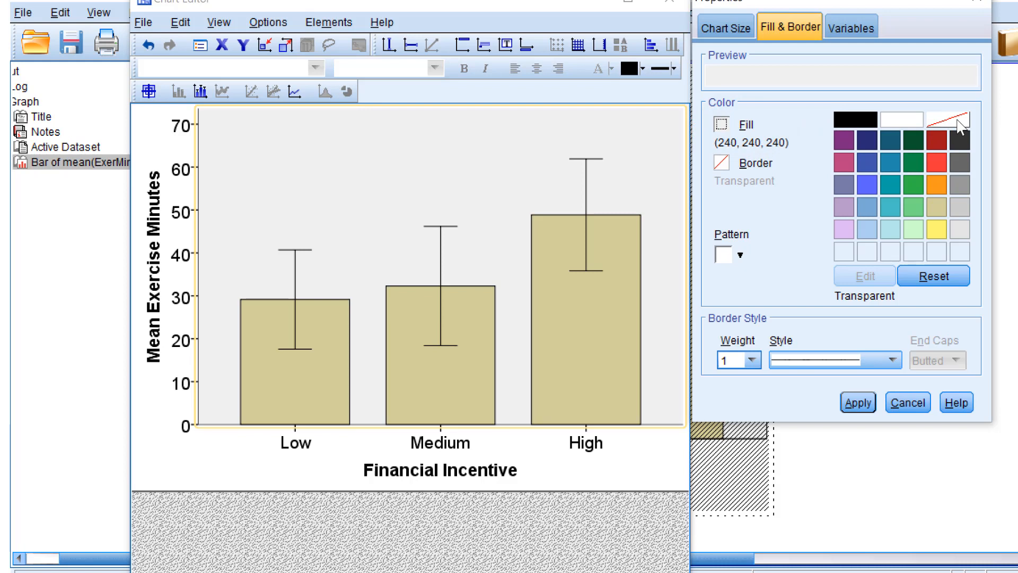
click(954, 121)
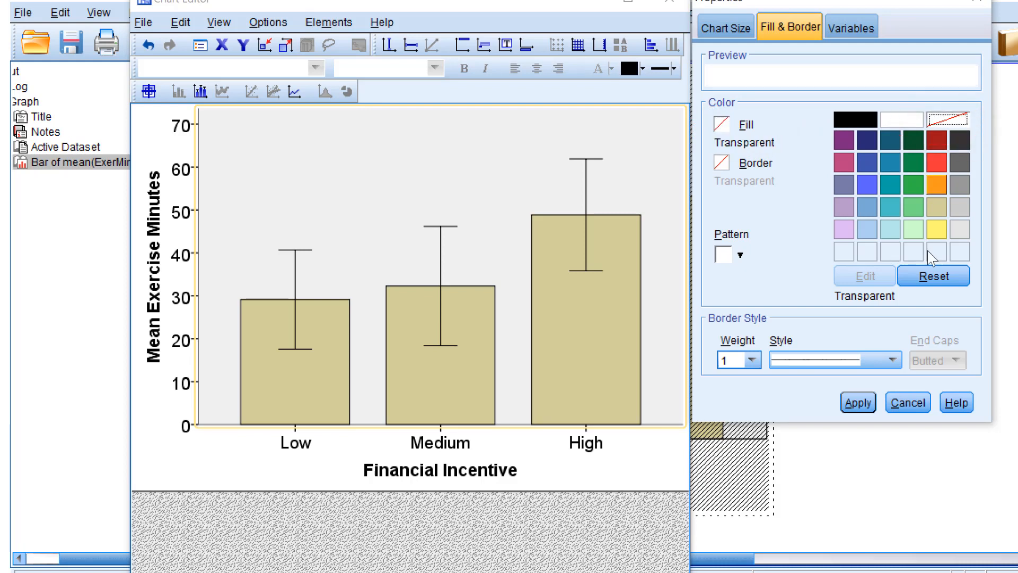
click(858, 403)
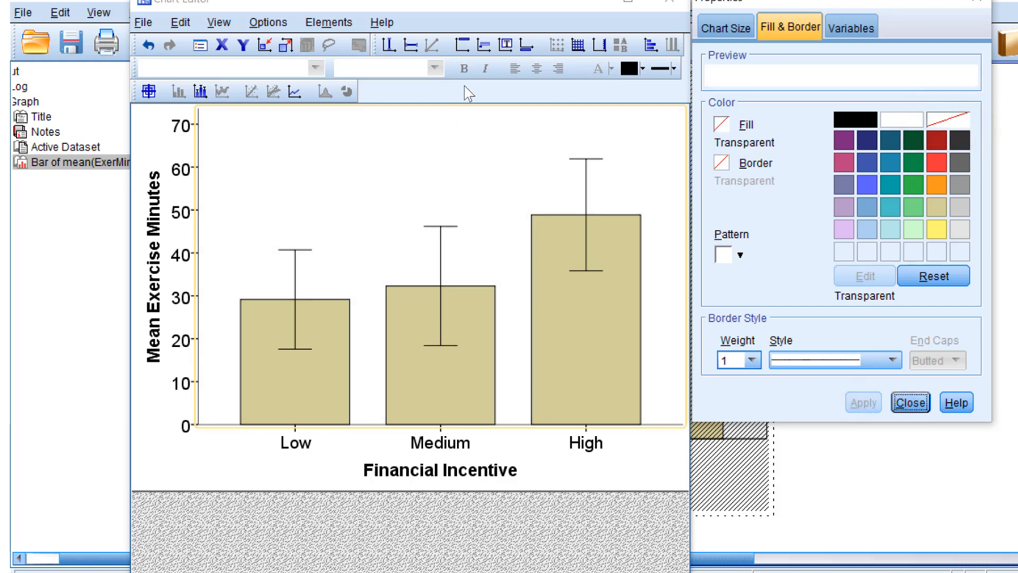
click(653, 476)
click(652, 477)
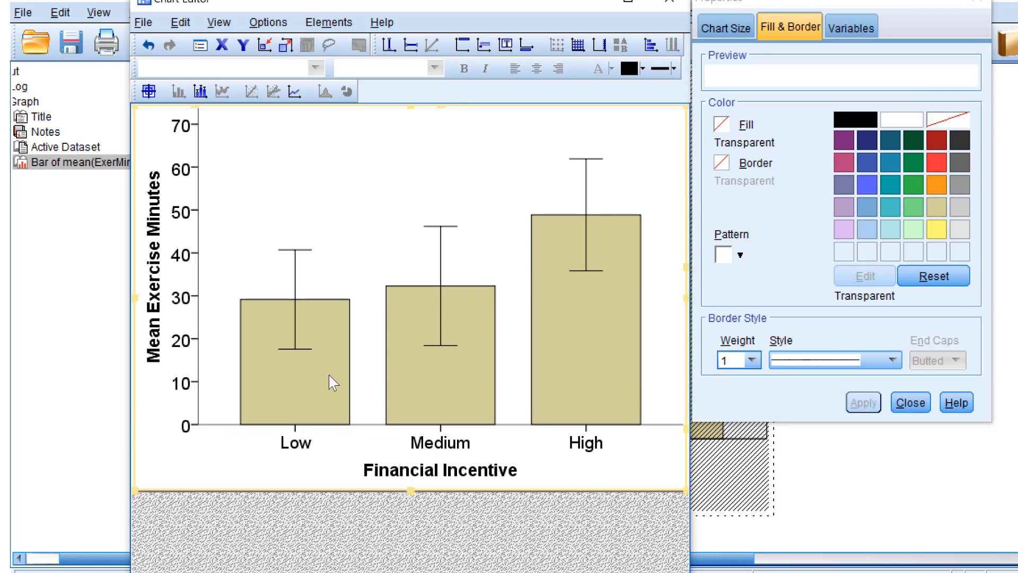
- Change the fill color of all three bars to light gray (204, 204, 204)
click(600, 352)
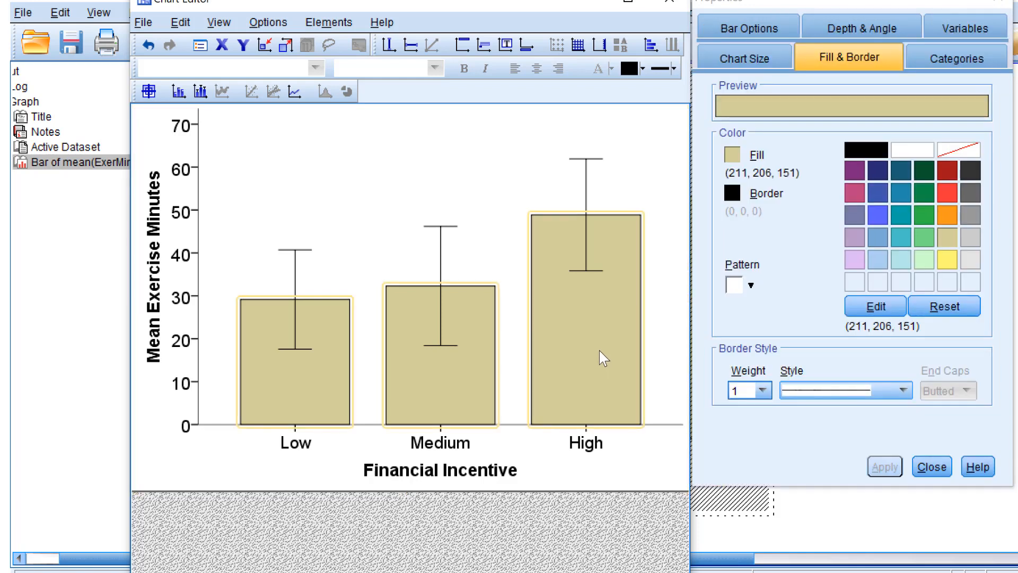
click(734, 157)
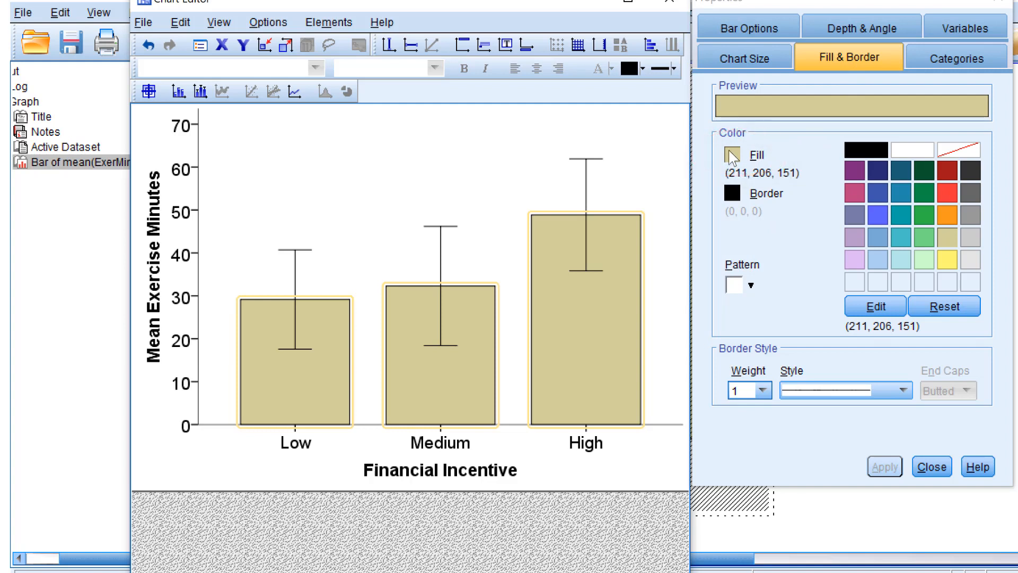
click(971, 238)
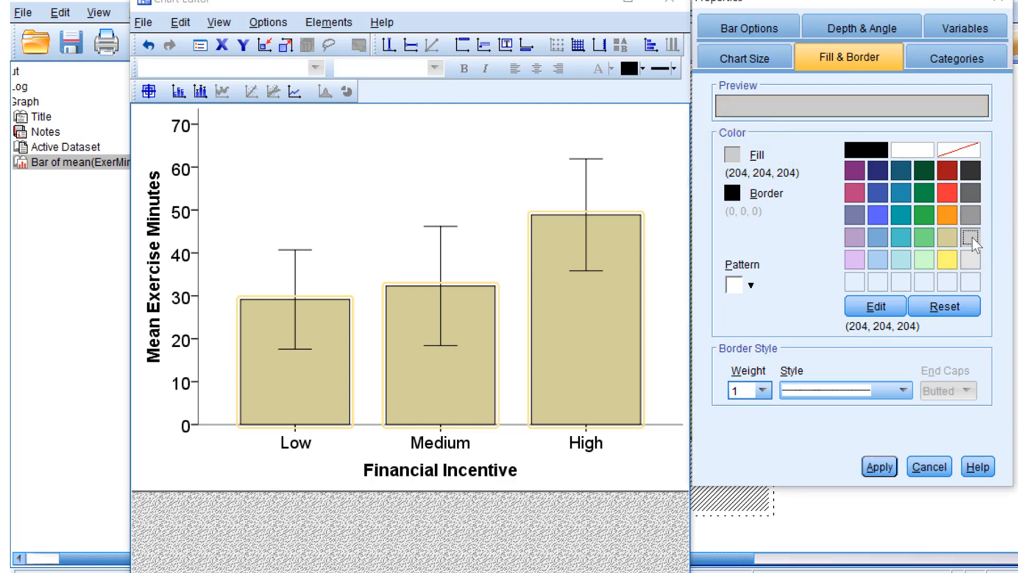
click(879, 467)
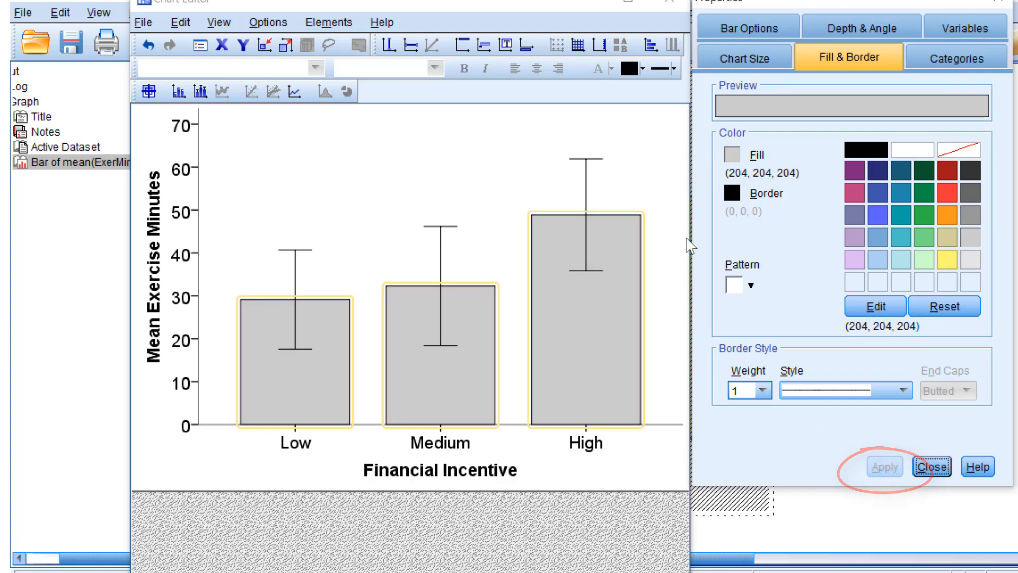
click(675, 204)
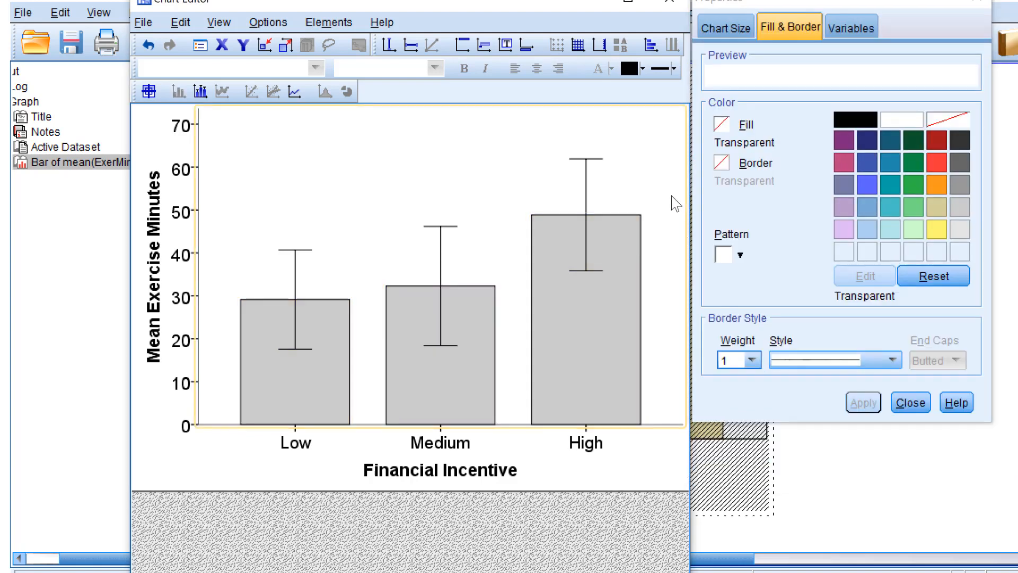
- Set the border weight of all three bars to 2
click(643, 257)
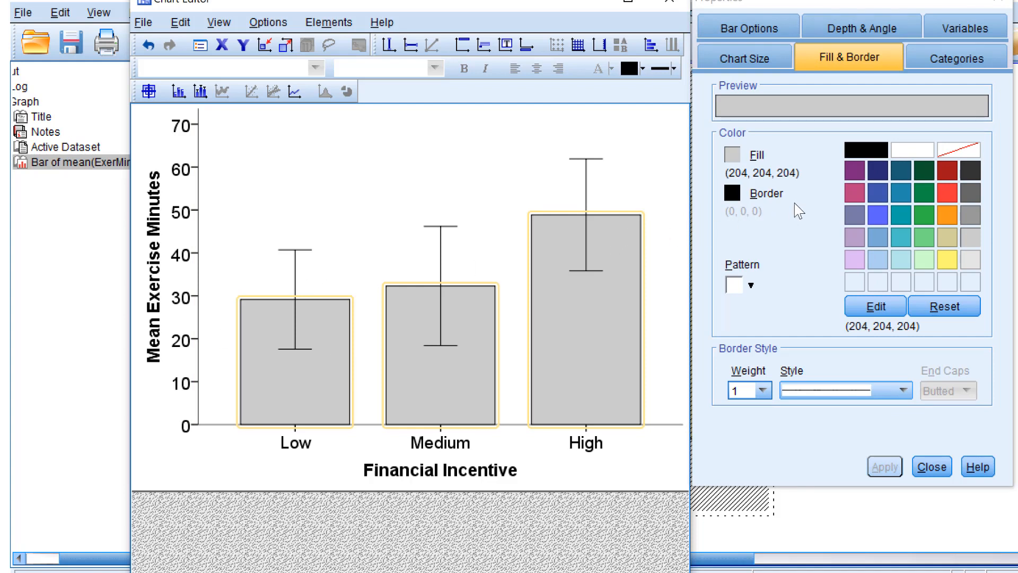
click(875, 66)
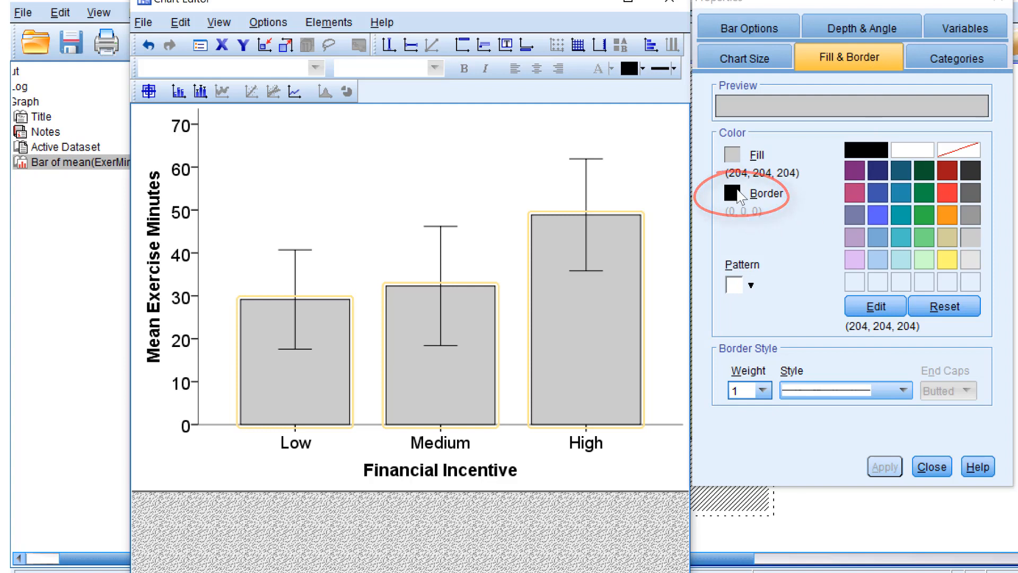
click(733, 194)
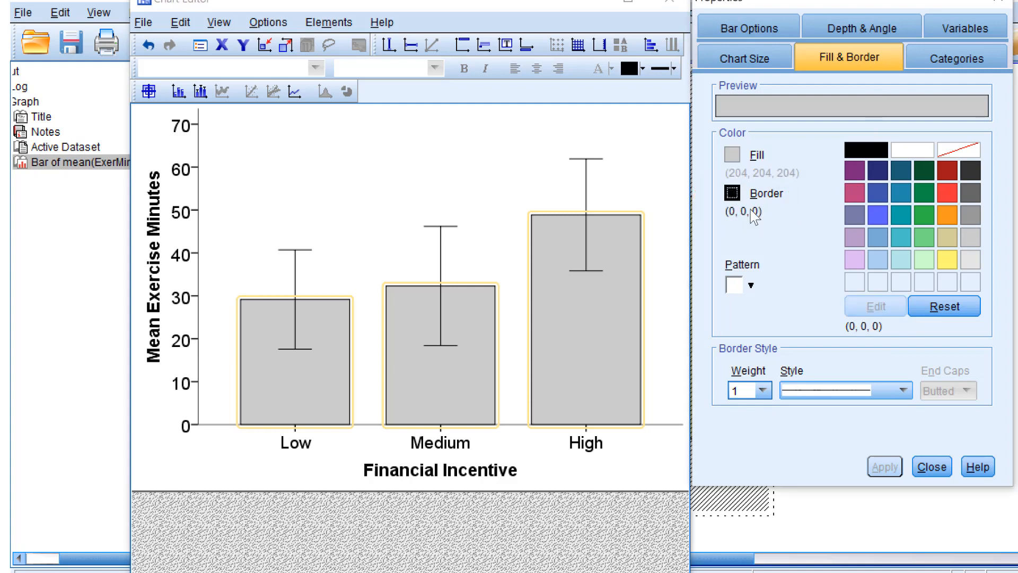
click(762, 391)
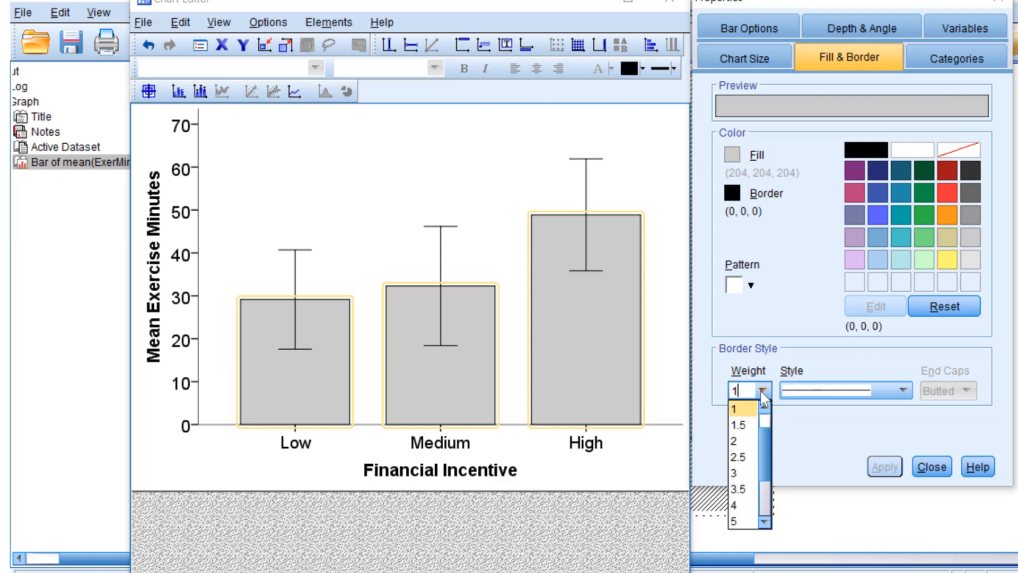
click(744, 441)
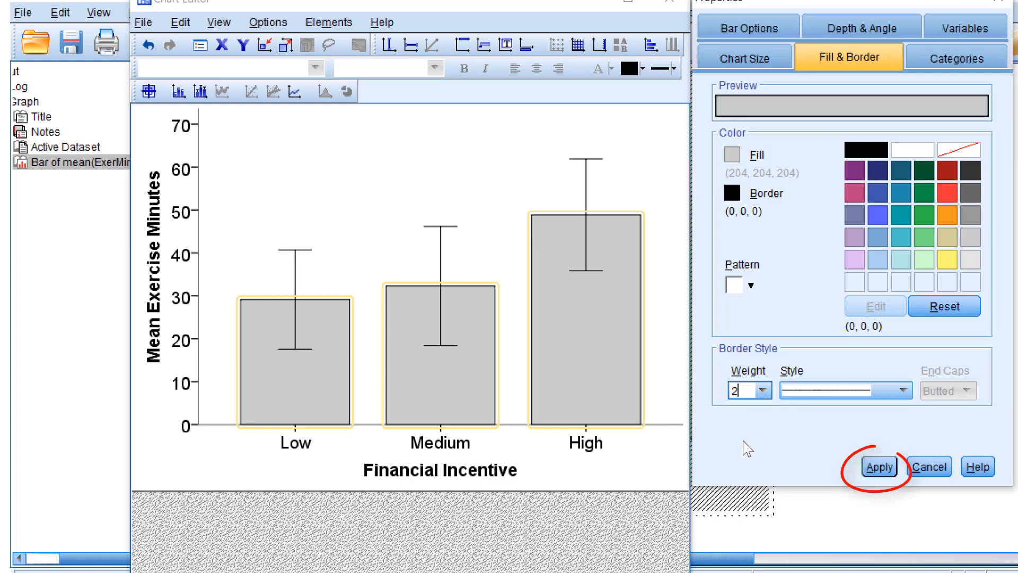
click(879, 469)
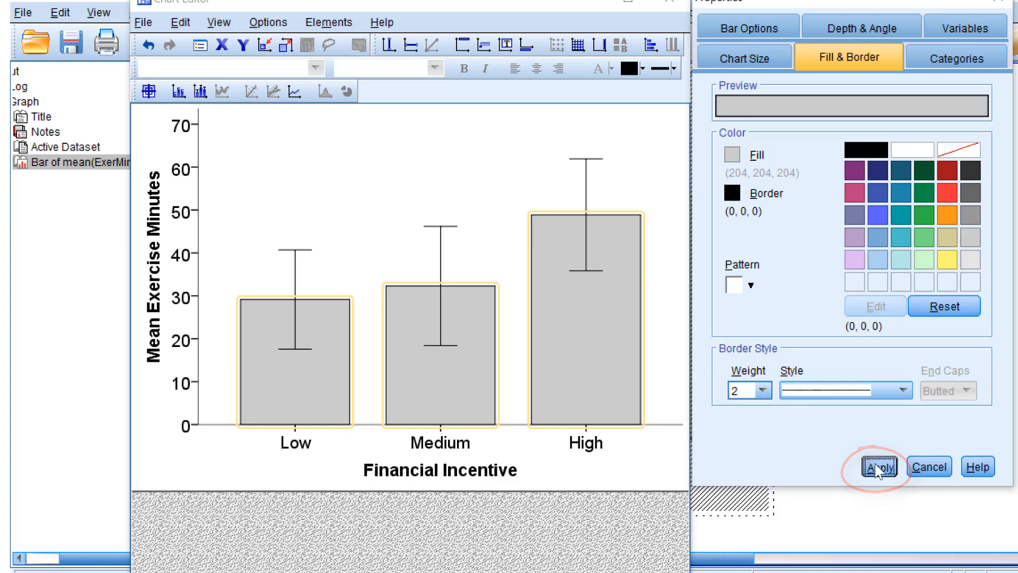
click(667, 164)
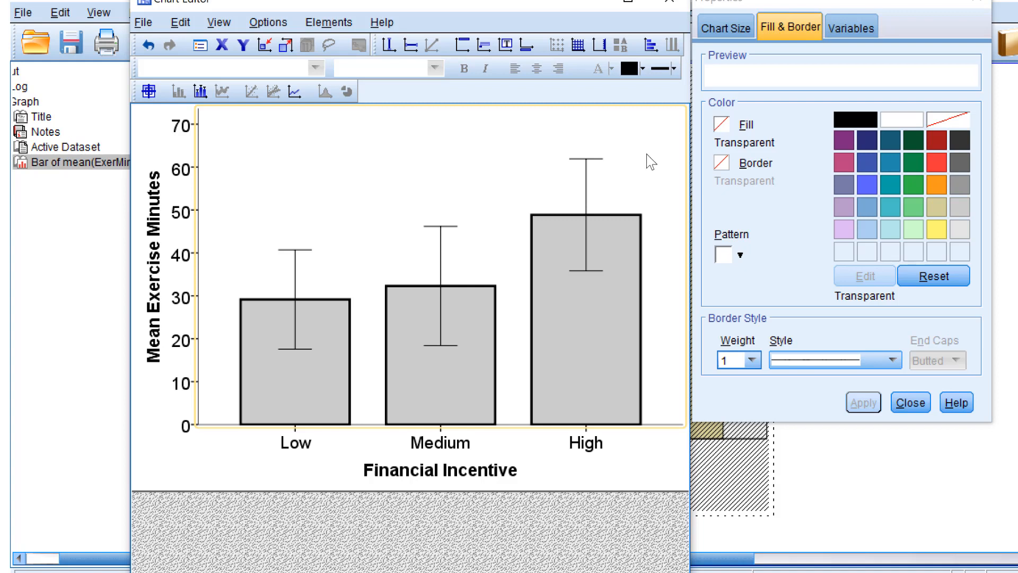
- Set the line weight of the error bars to 0.5
click(587, 190)
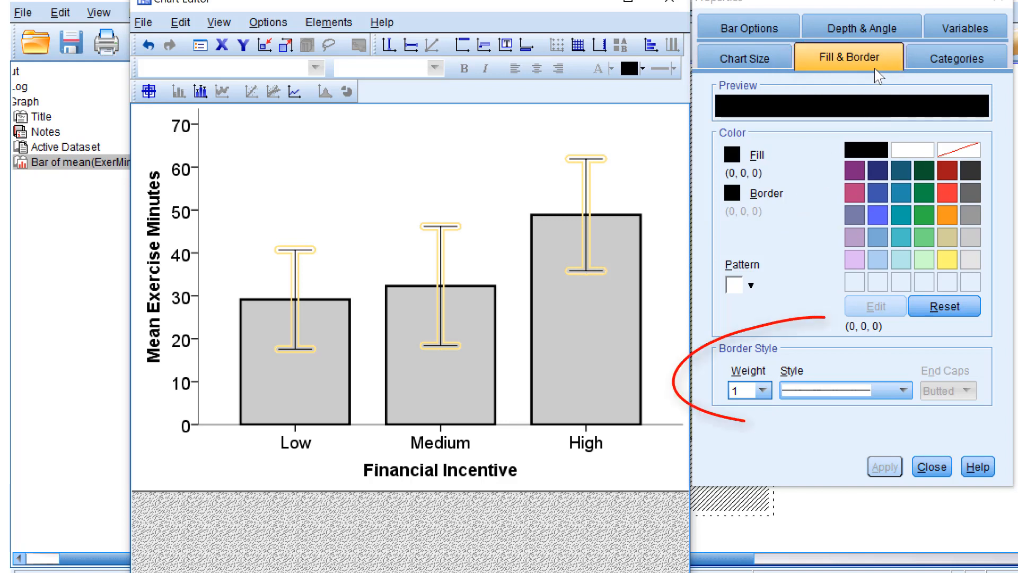
click(763, 390)
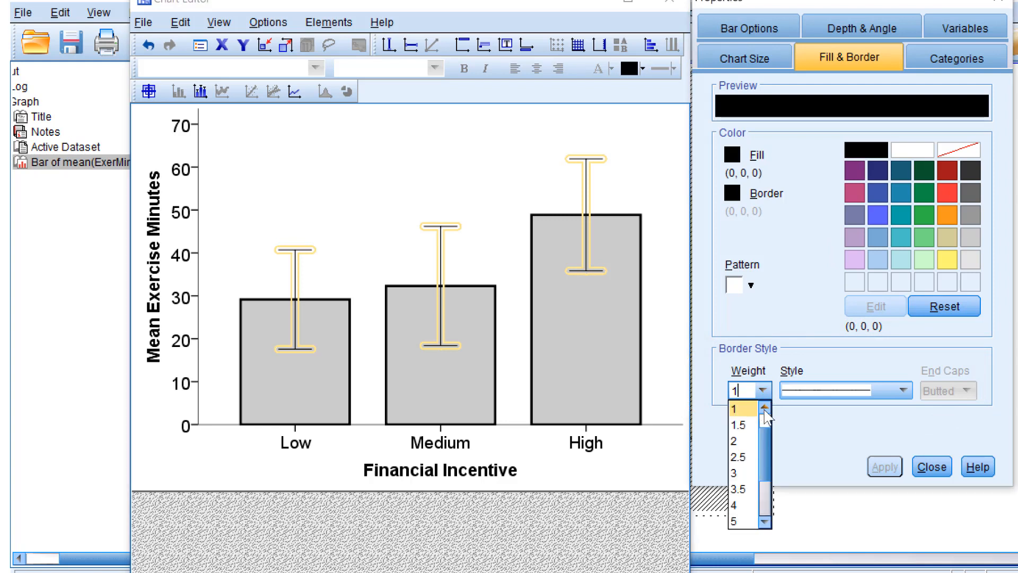
click(768, 406)
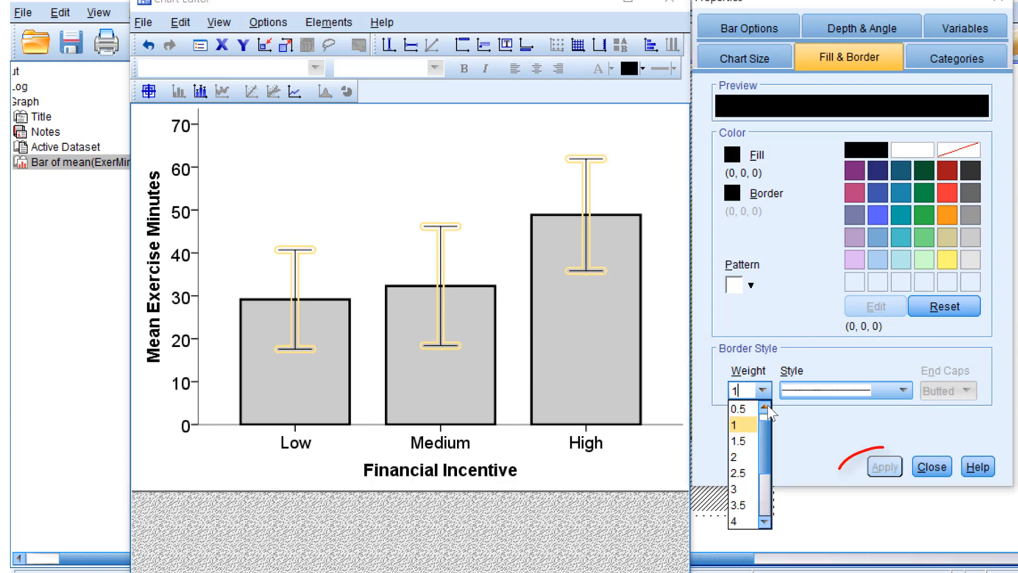
click(766, 406)
click(741, 425)
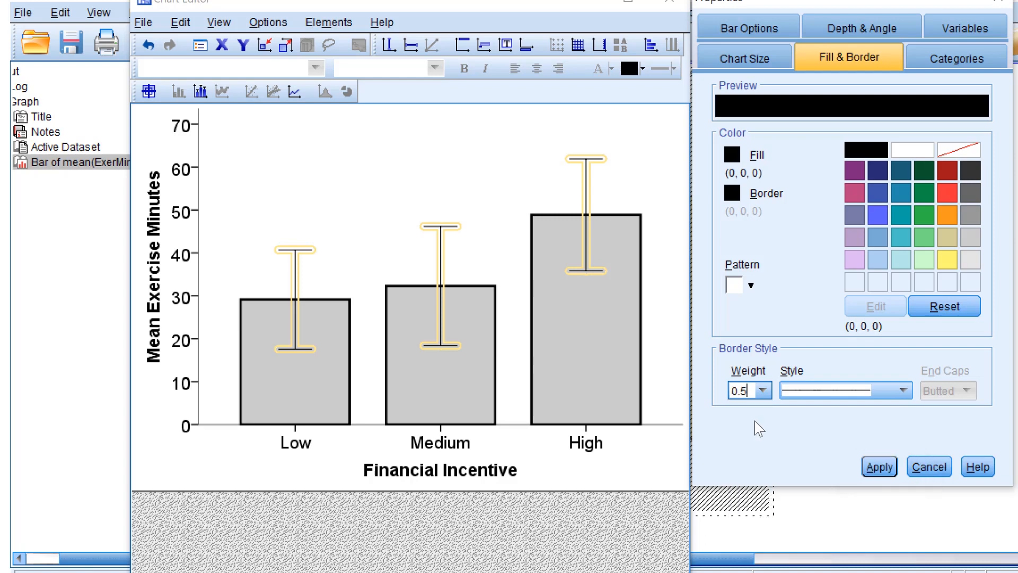
click(879, 469)
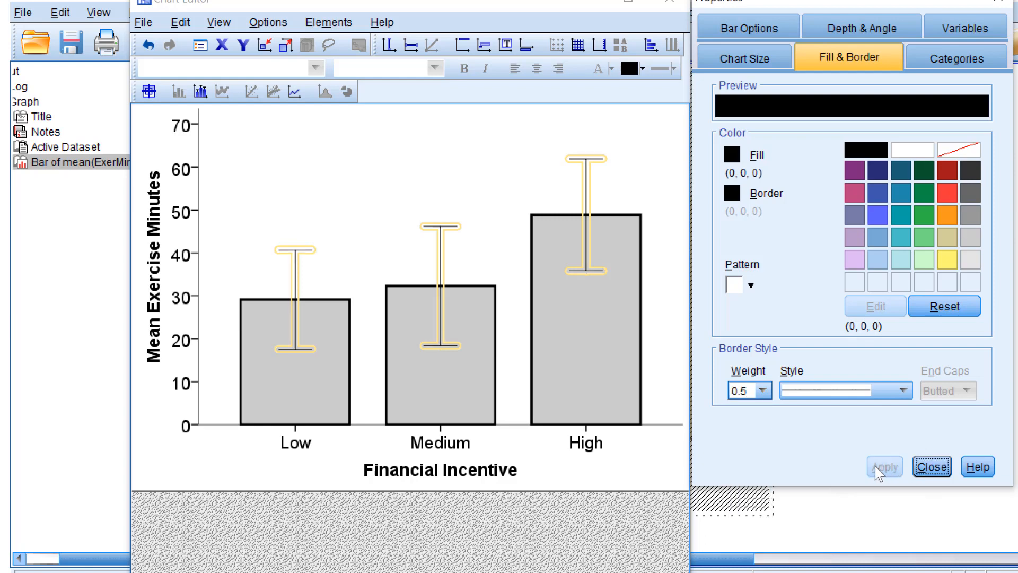
click(663, 180)
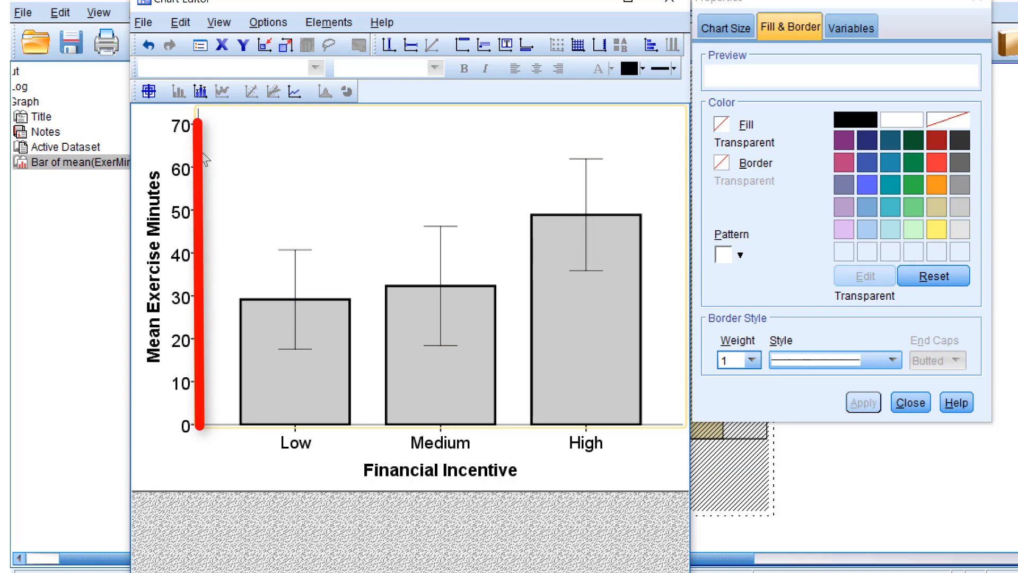
- Check the line weights of the vertical and horizontal axis lines
click(204, 163)
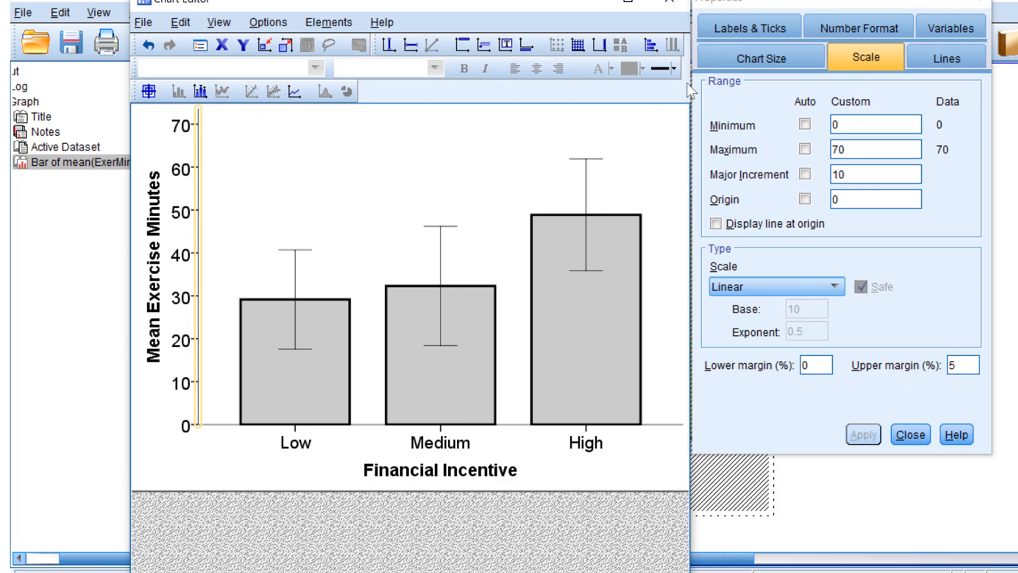
click(953, 56)
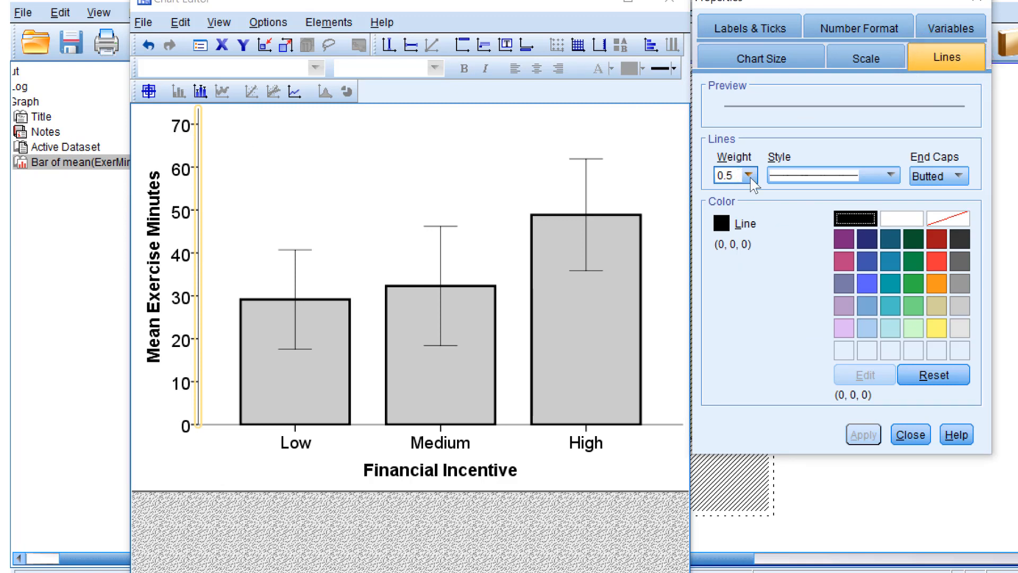
click(669, 426)
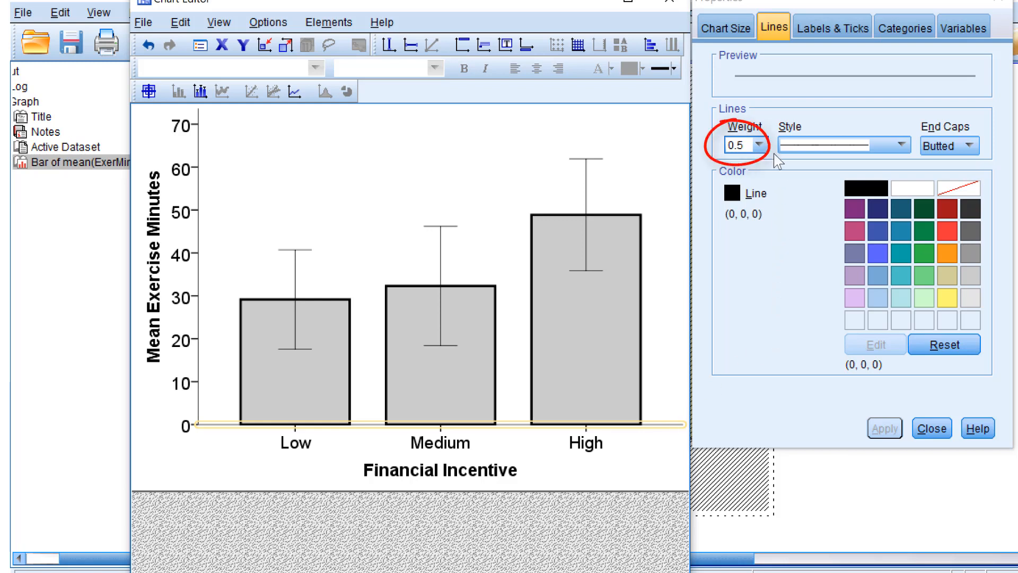
click(658, 452)
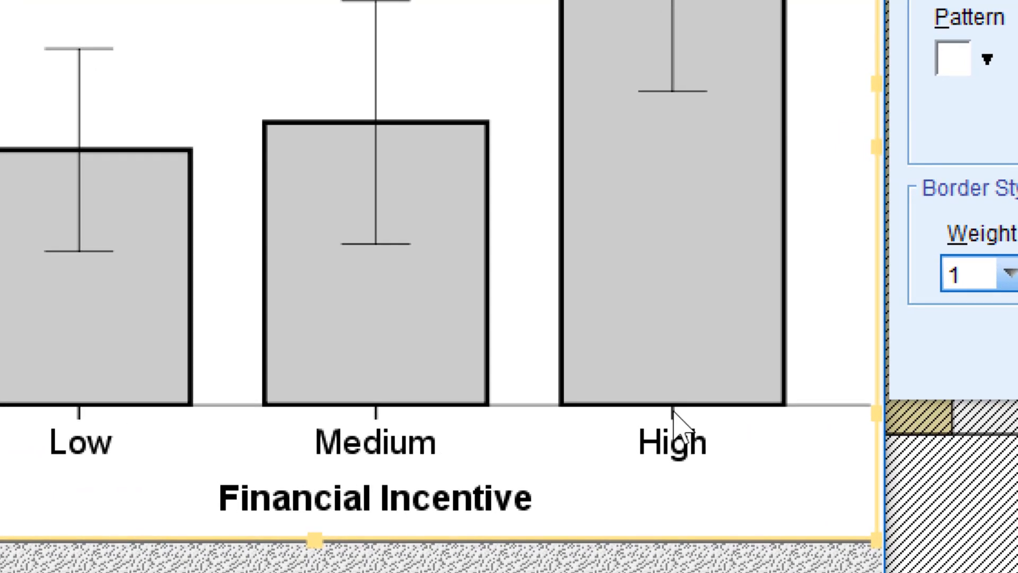
- Set the line weight of the tick marks on the horizontal axis to 0.5
click(673, 411)
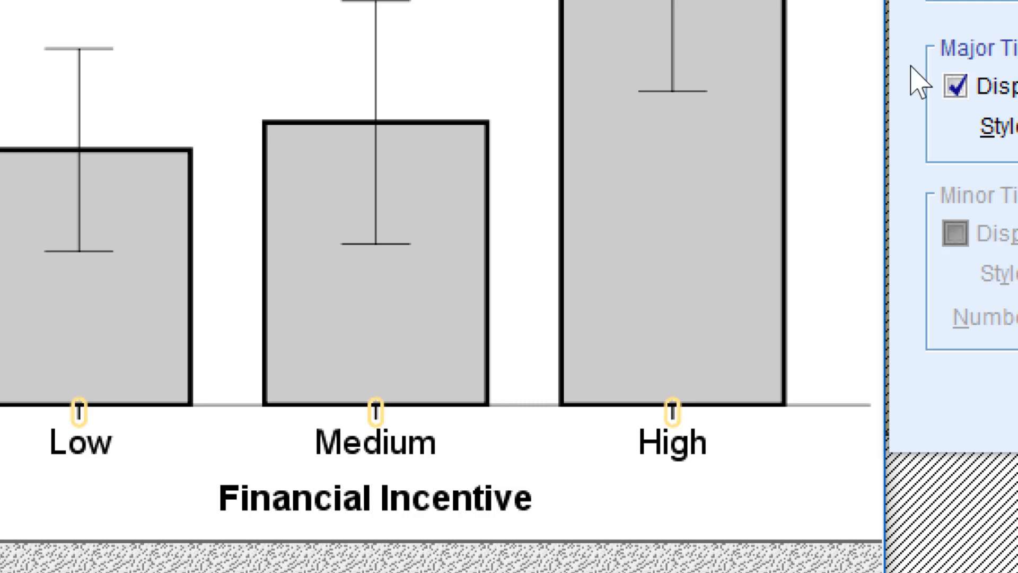
click(764, 16)
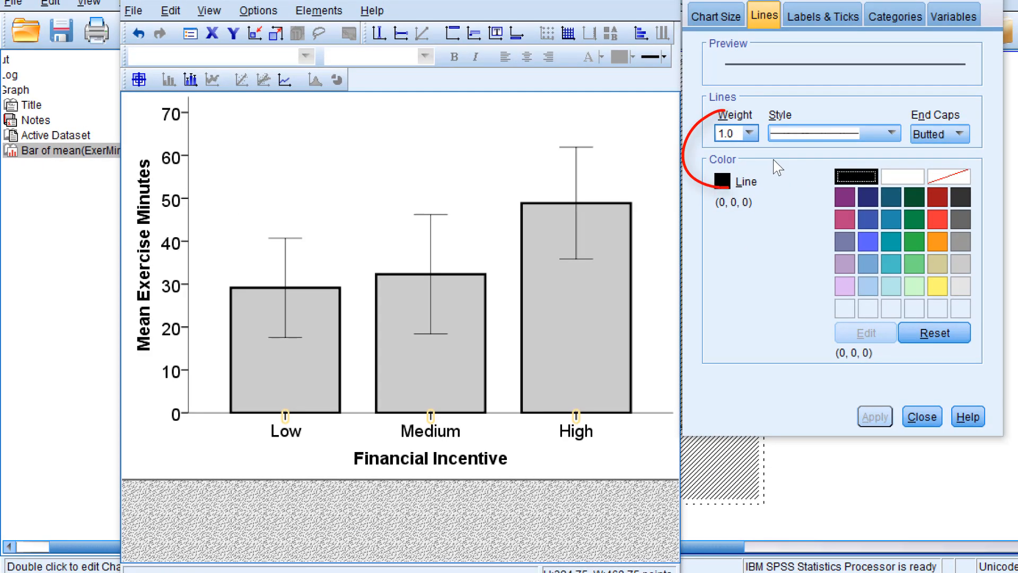
click(750, 133)
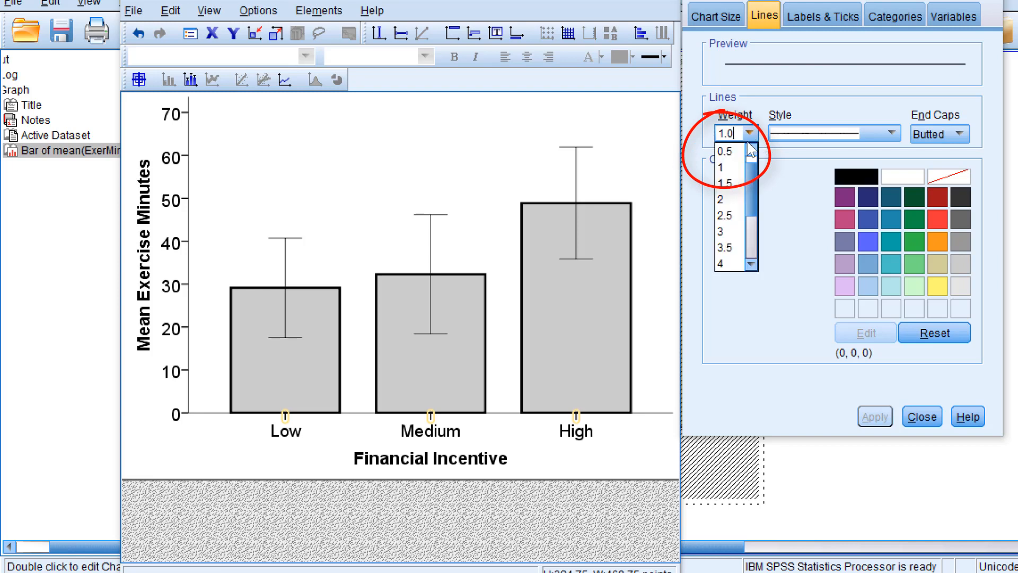
click(731, 154)
click(861, 416)
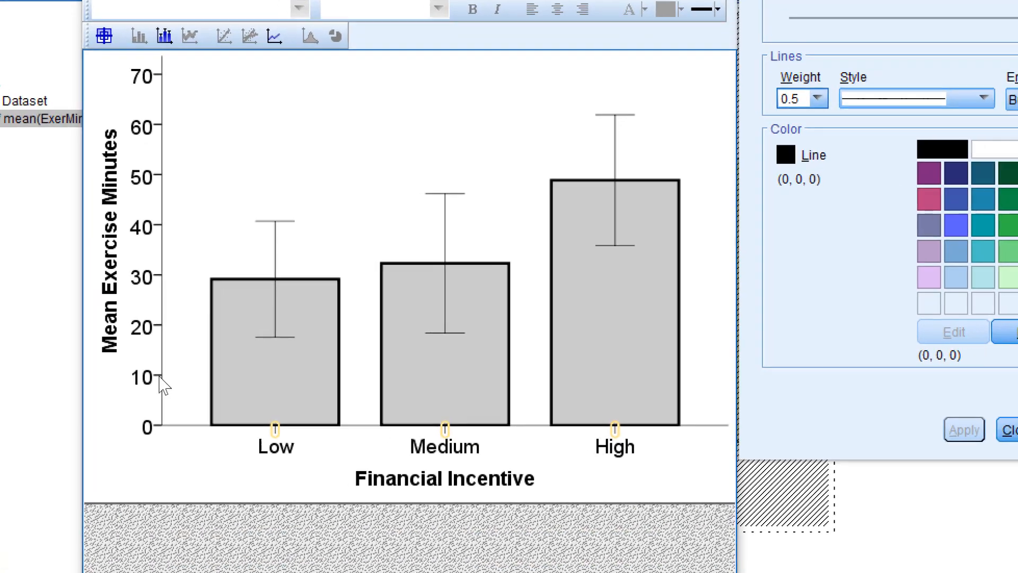
- Set the line weight of the tick marks on the vertical axis to 0.5
click(186, 372)
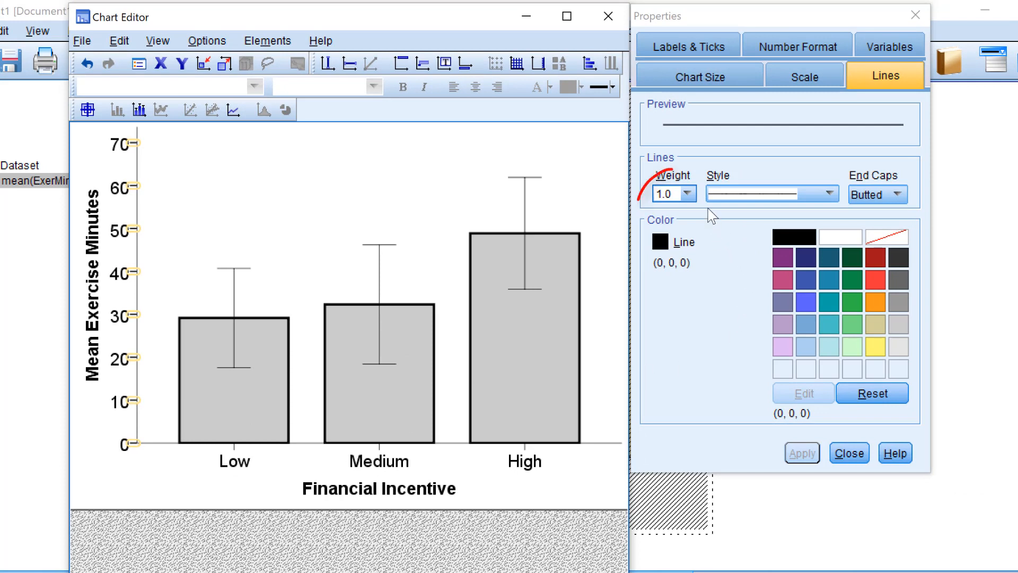
click(688, 193)
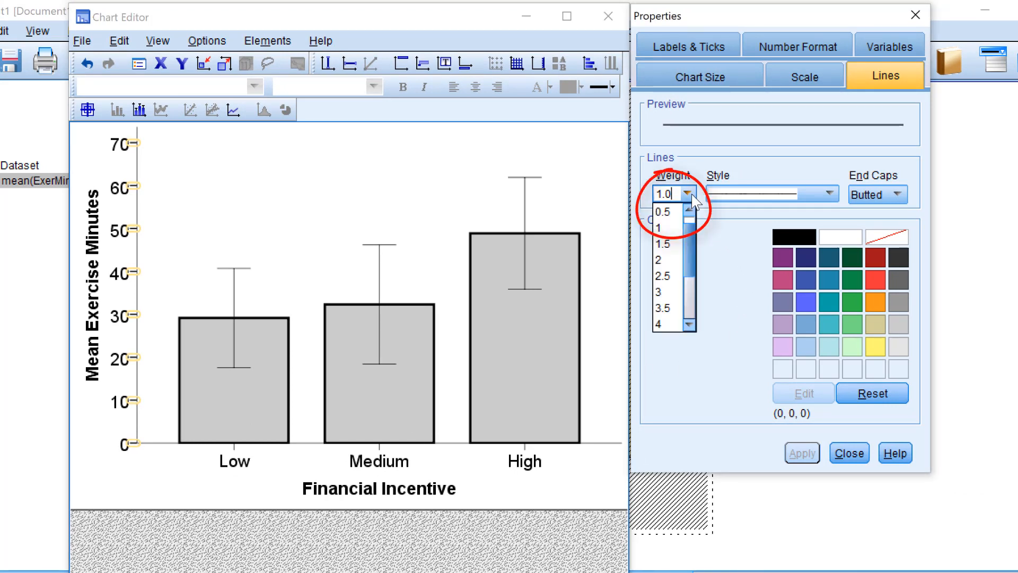
click(670, 212)
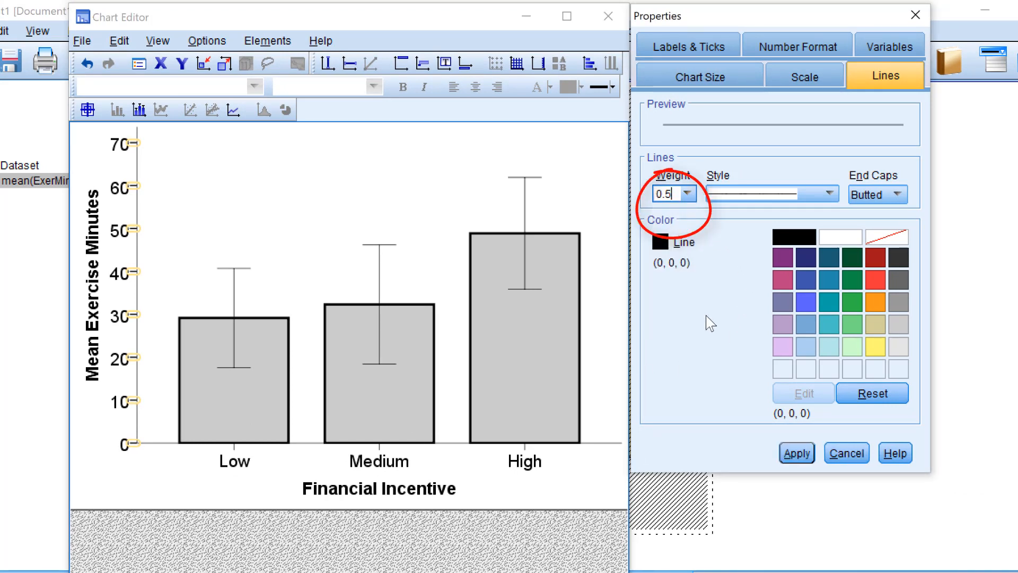
click(801, 452)
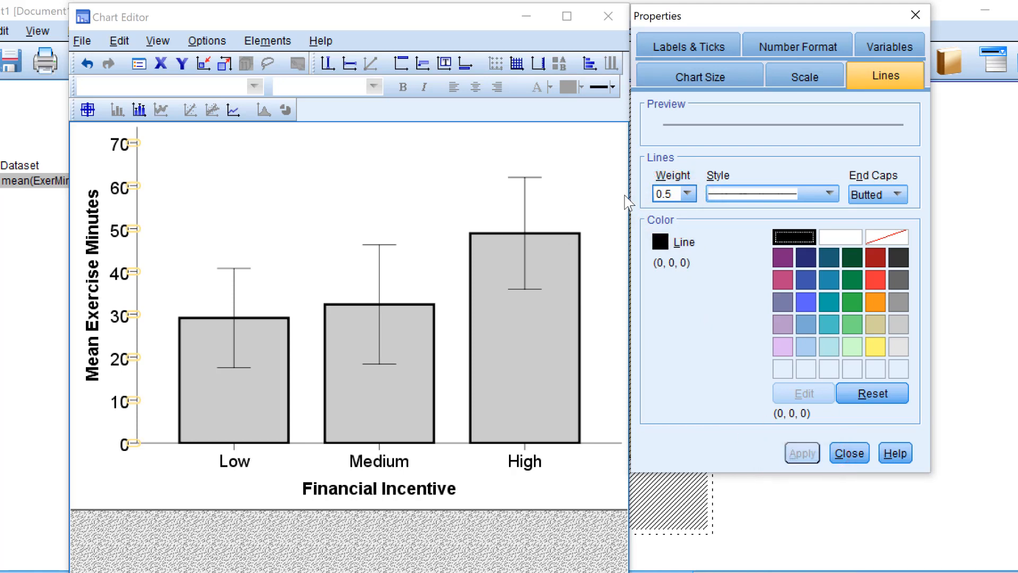
- Deselect the vertical axis tick marks and close the Chart Editor to return to the output
click(594, 161)
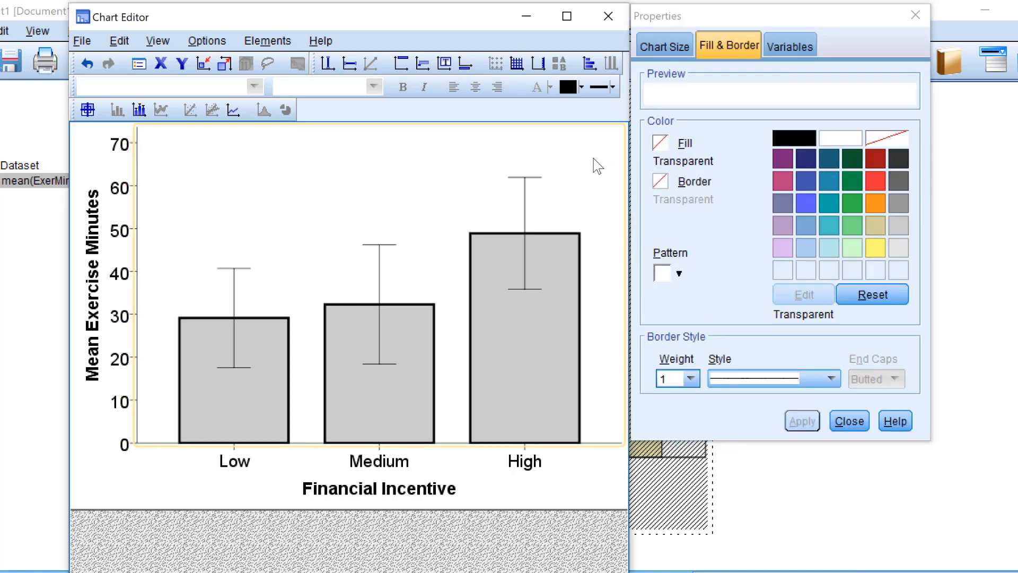
click(136, 492)
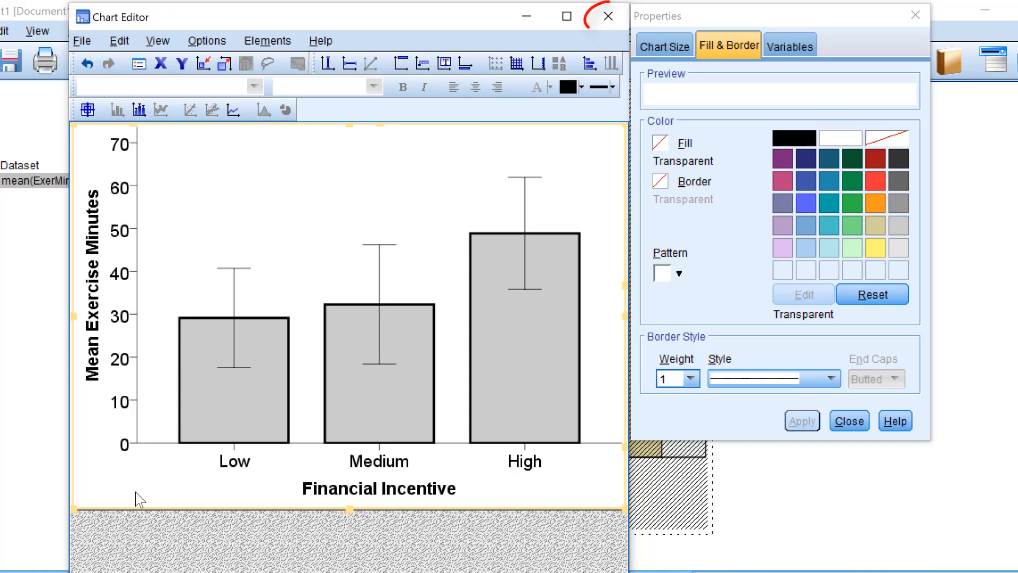
click(609, 16)
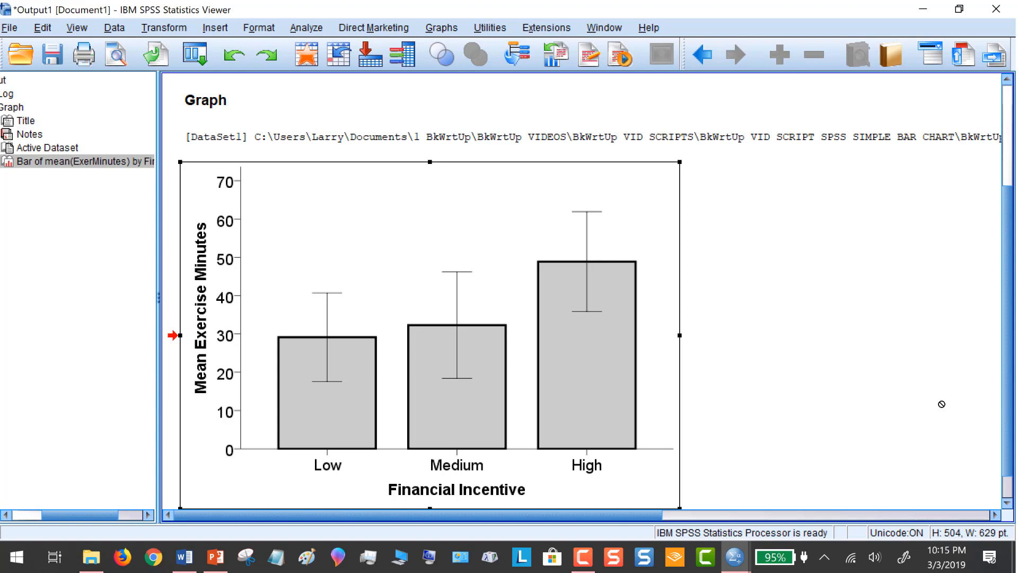
- Copy the finished bar chart using Copy Special with the Plain Text, Rich Text (RTF) and Excel Worksheet (BIFF) formats
drag(642, 201, 790, 211)
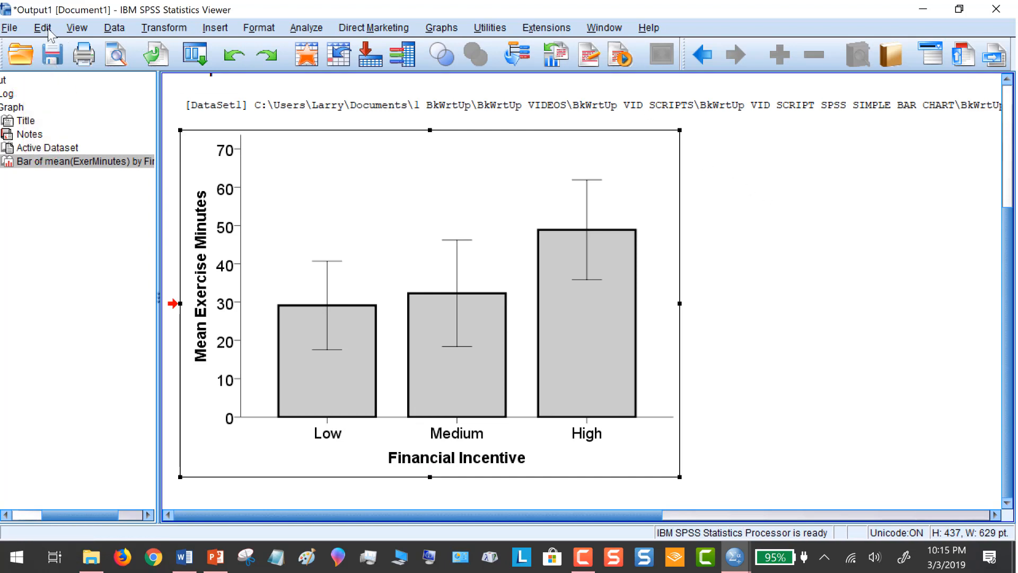
click(42, 28)
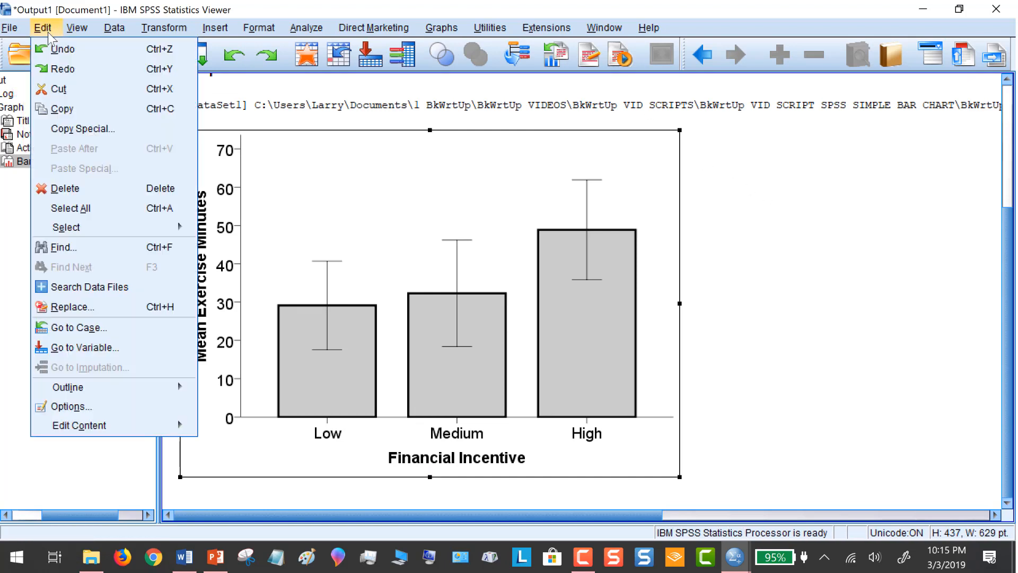
click(93, 134)
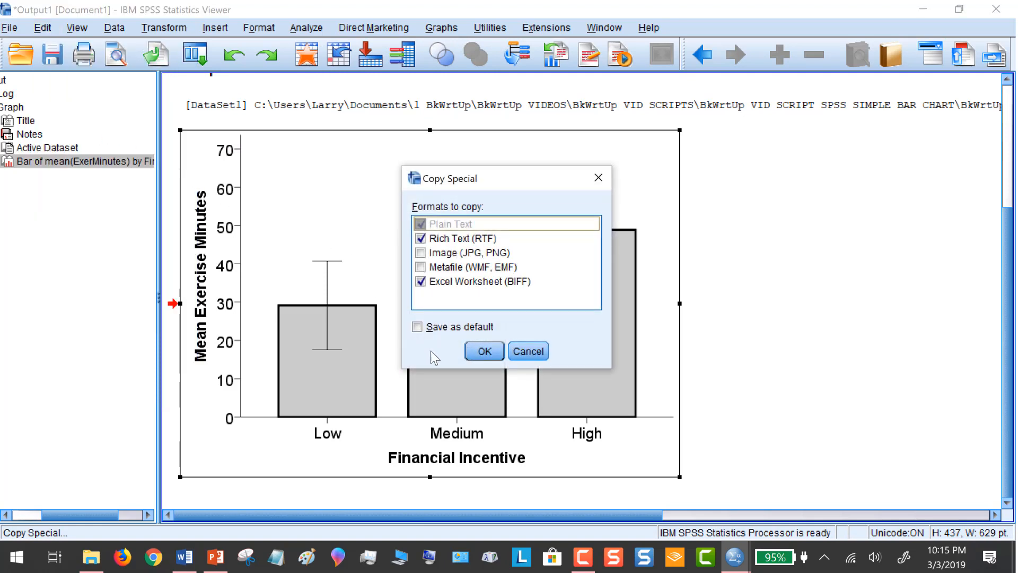
click(485, 351)
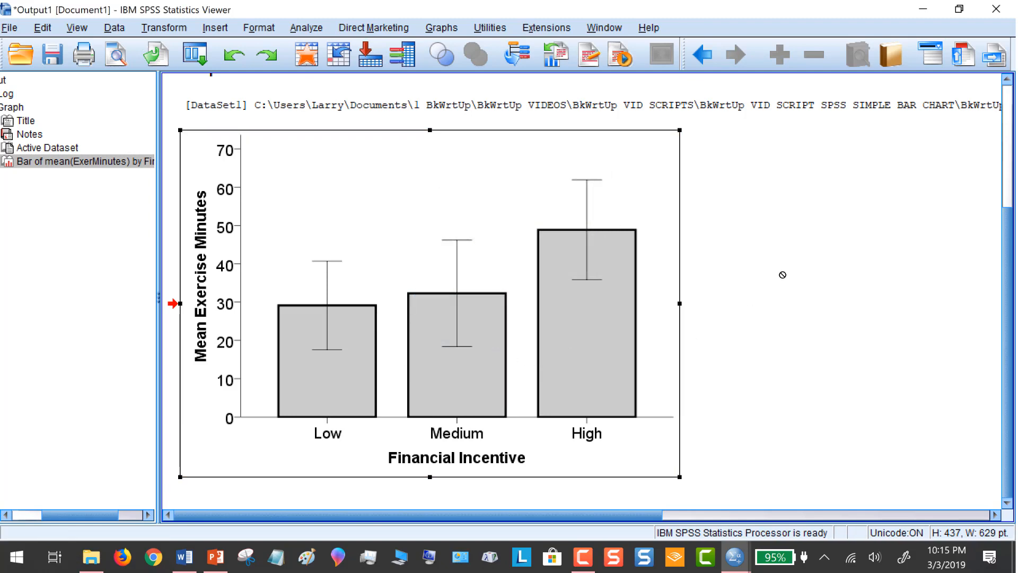
- Switch to the APA style paper in Word and paste the chart on the blank page 41 at its end
click(940, 11)
click(925, 9)
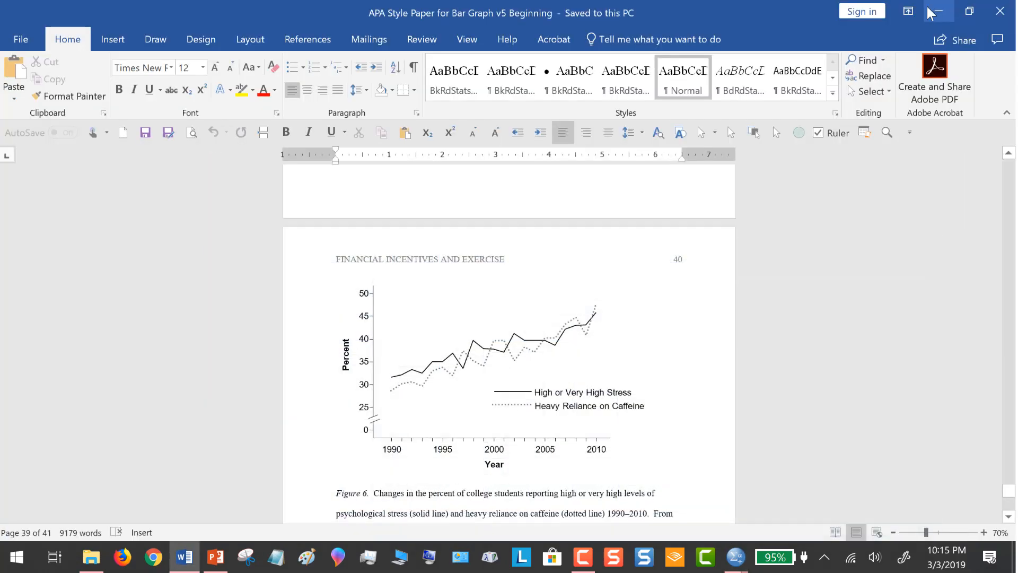
key(ctrl+End)
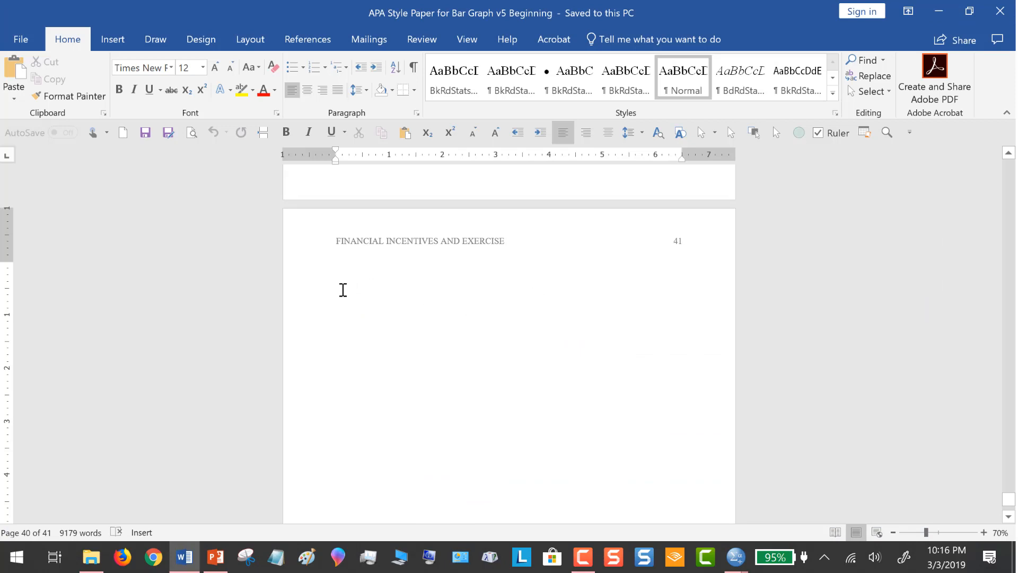
click(339, 287)
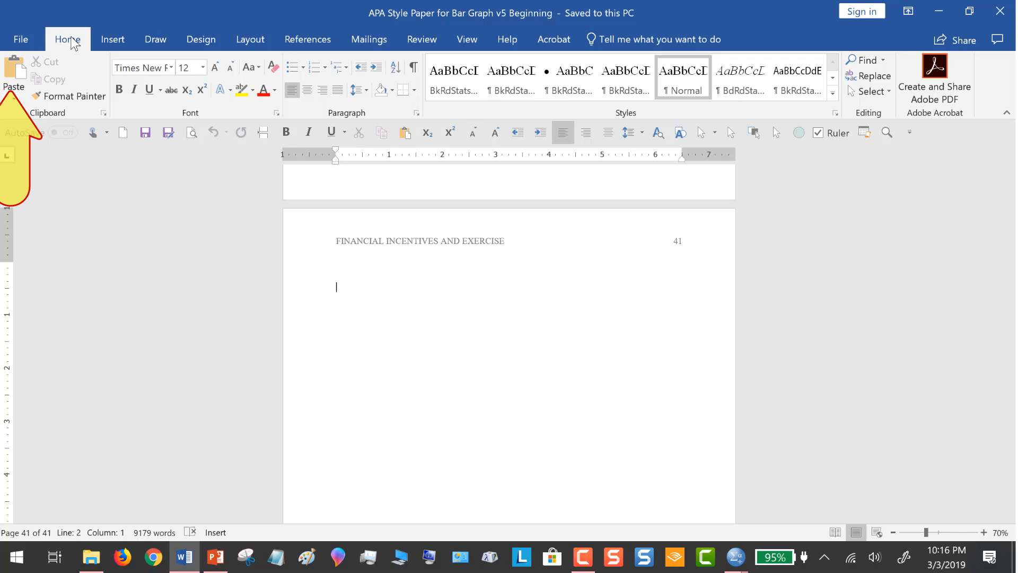
click(13, 74)
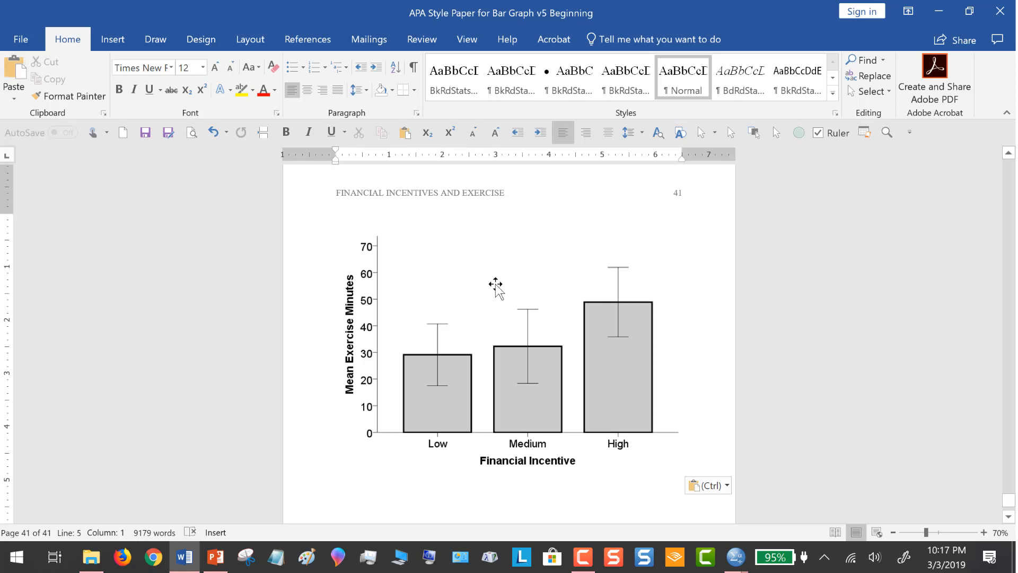
- Set the pasted chart's width to 5.5" with the aspect ratio locked, and centre the chart between the page margins
click(496, 286)
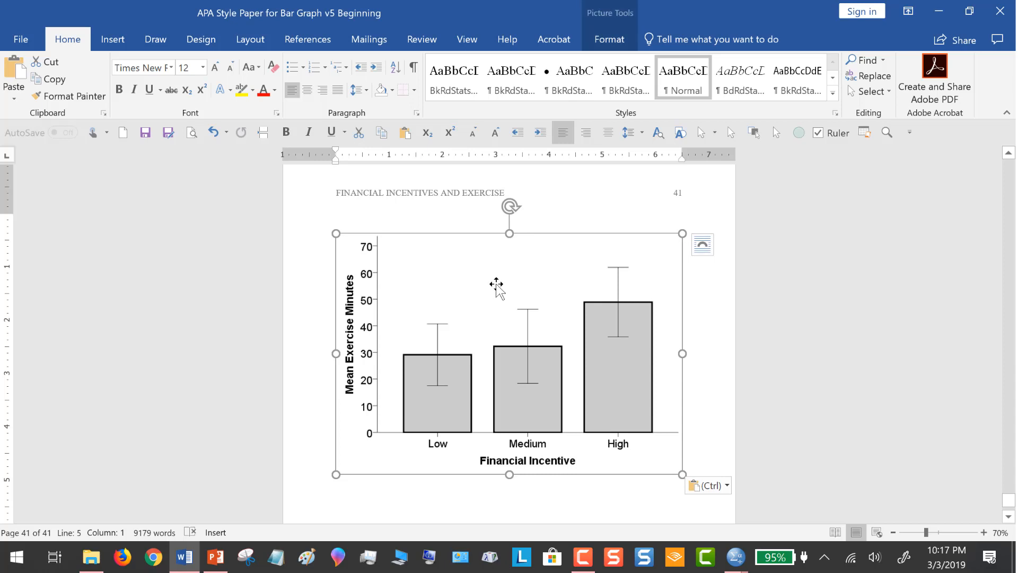
click(623, 47)
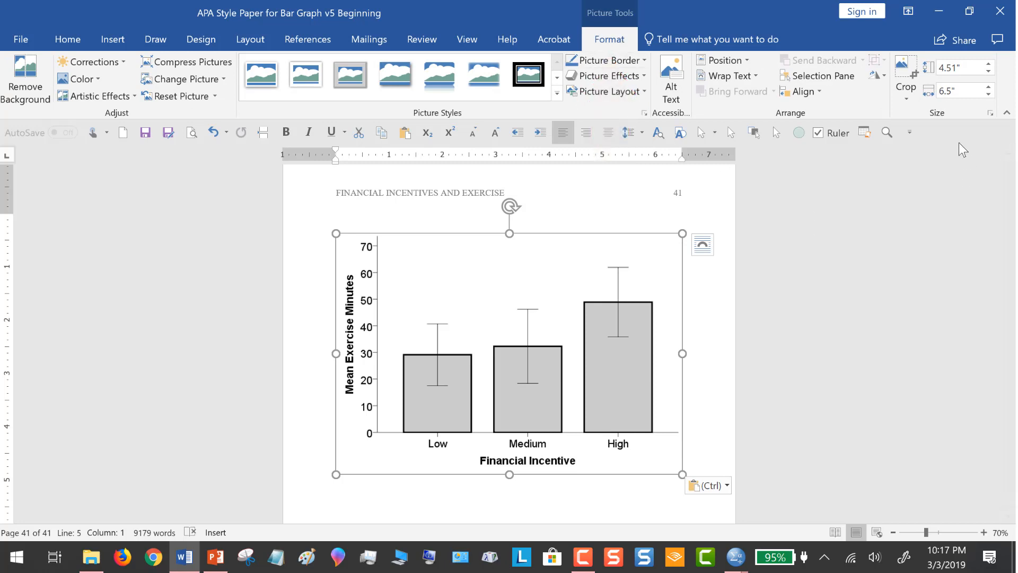
click(991, 113)
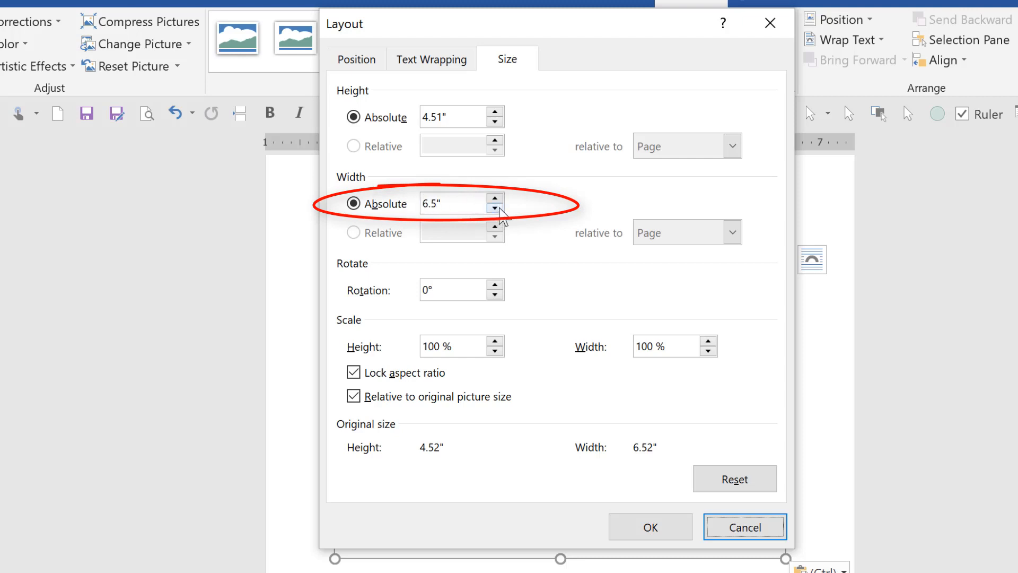
click(495, 208)
click(495, 208)
click(495, 209)
click(495, 208)
click(494, 209)
click(495, 208)
click(495, 208)
click(495, 208)
click(498, 208)
click(498, 208)
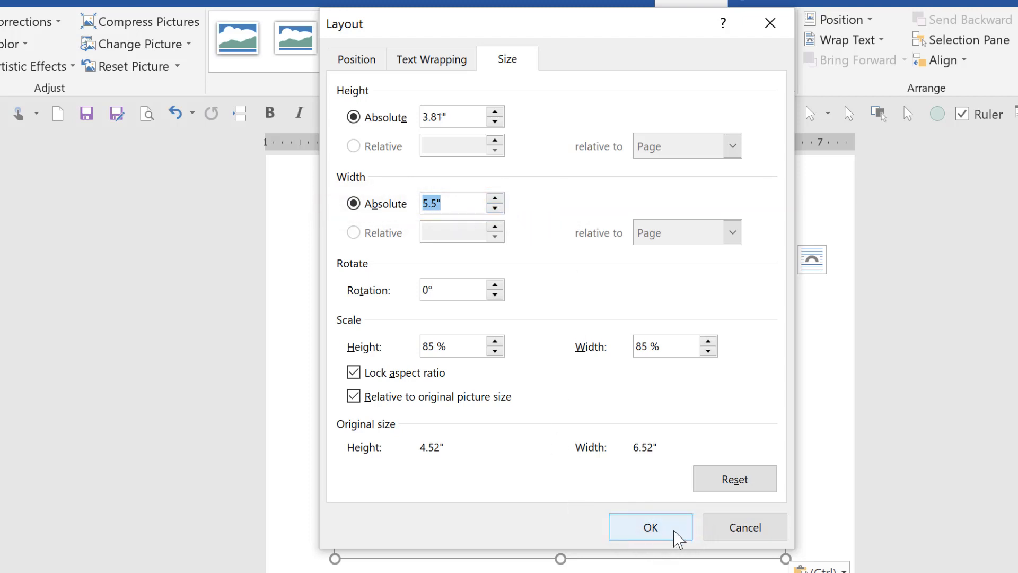
click(674, 534)
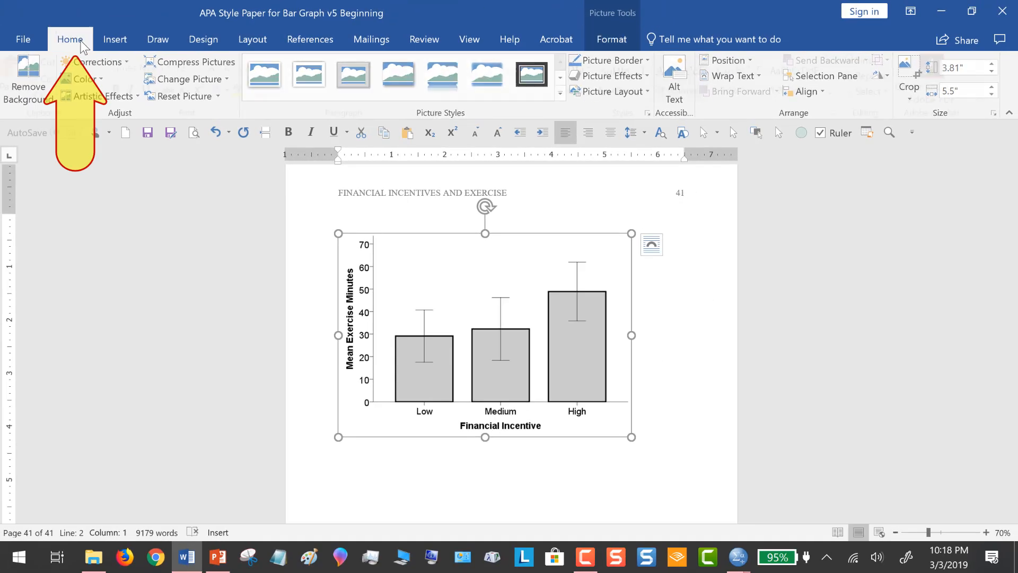
click(70, 40)
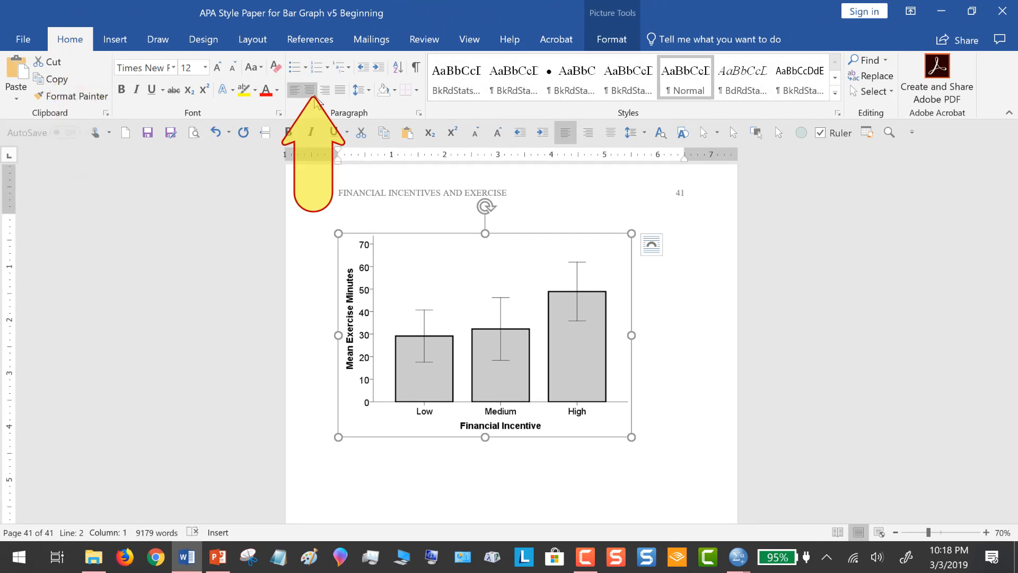
click(309, 91)
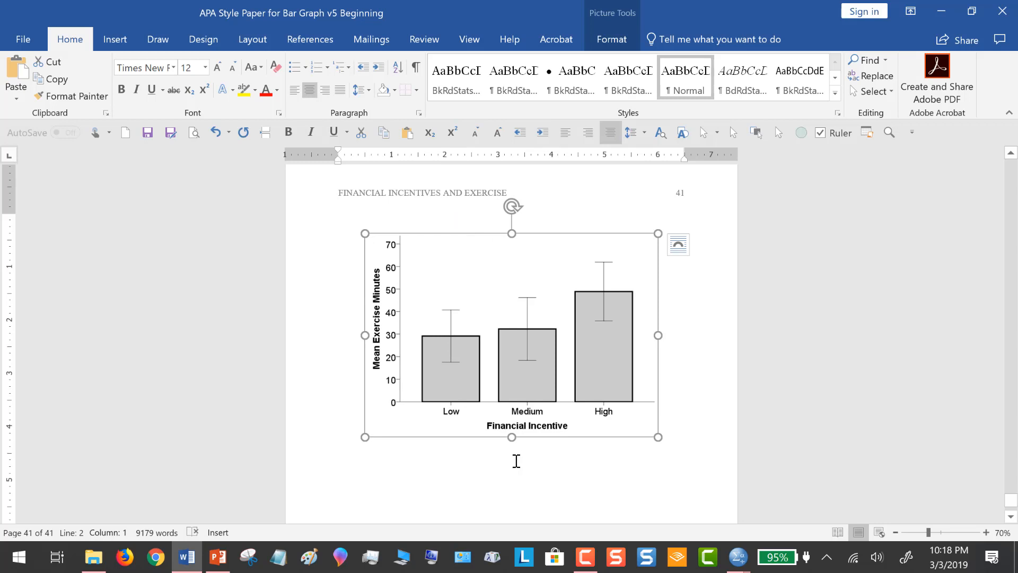
- Caption the chart: "Figure 7. Mean exercise minutes as a function of financial incentive group, N = 21. Error bars represent 95% confidence intervals."
click(516, 461)
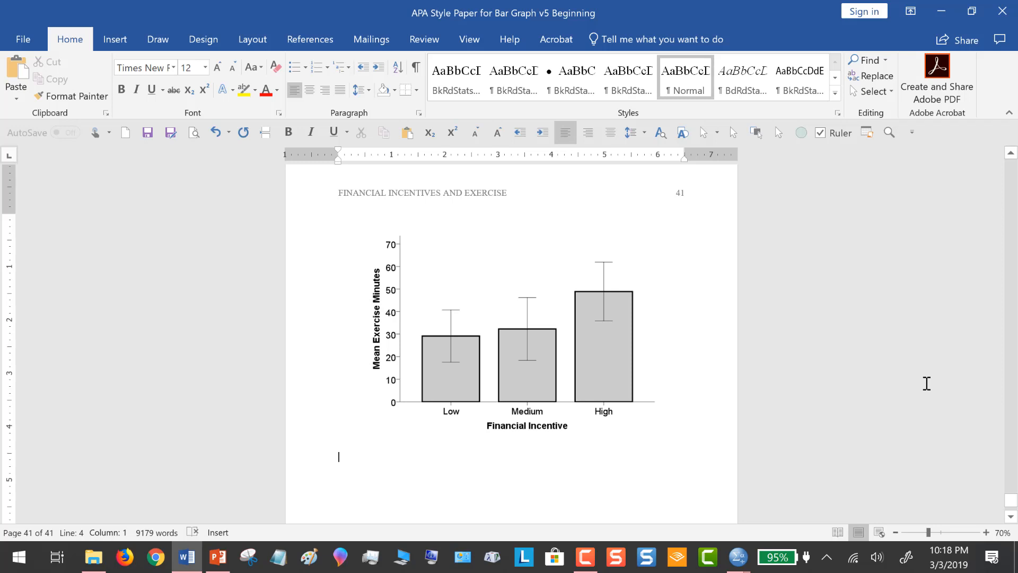
text(F)
text(igure )
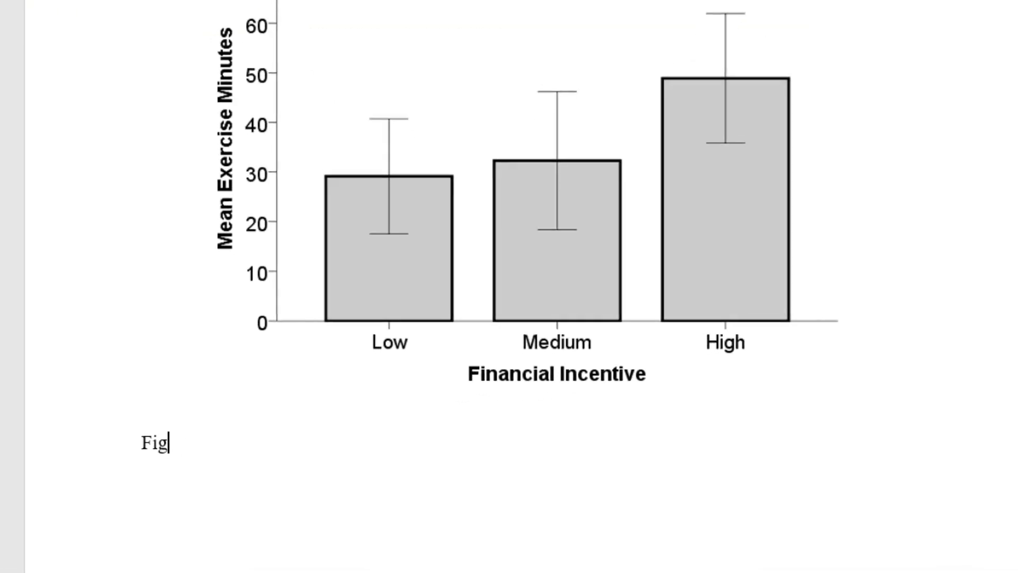
text(7.)
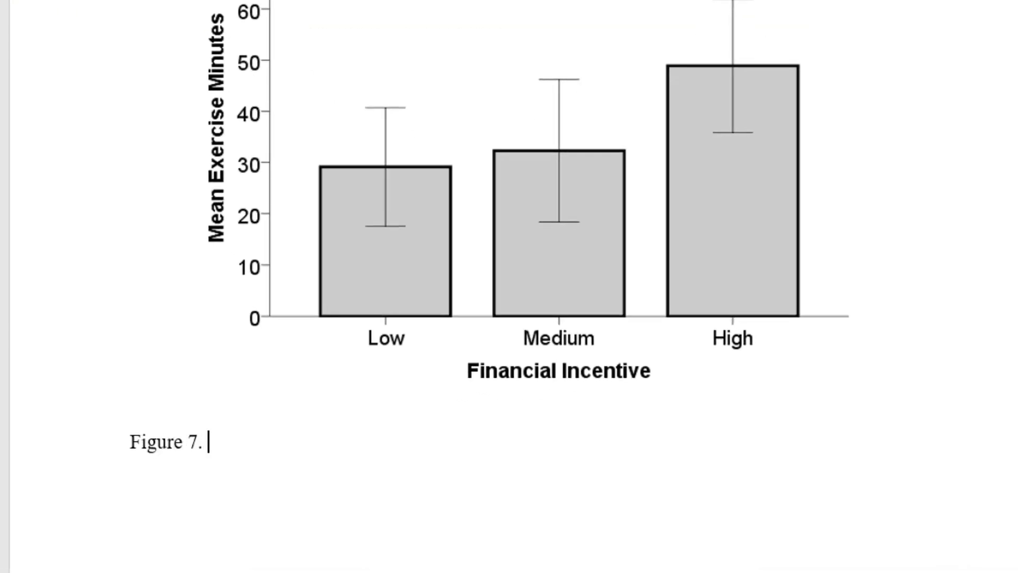
text( Mew)
key(BackSpace)
text(an ex)
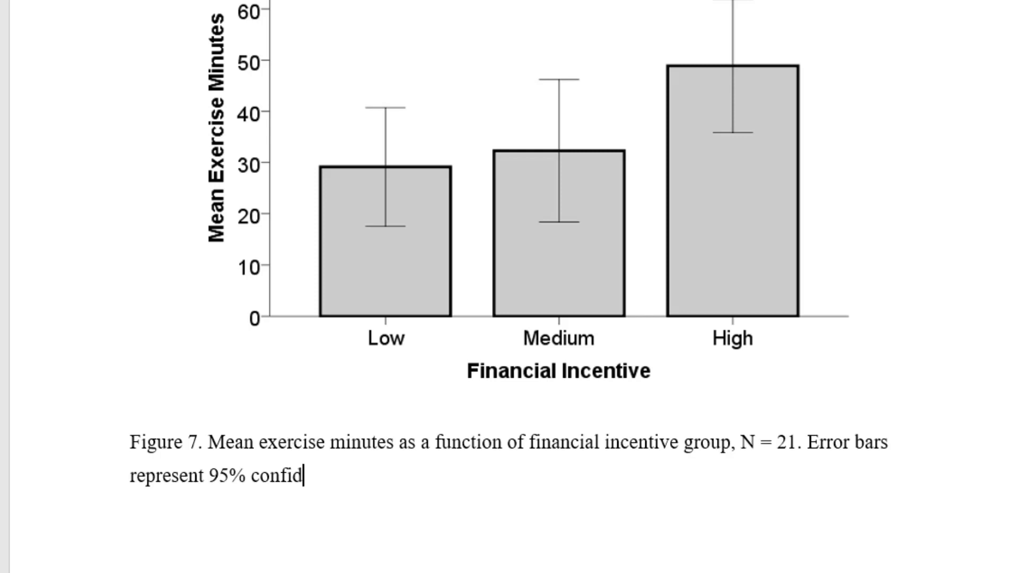
text(ence in)
text(tervals.)
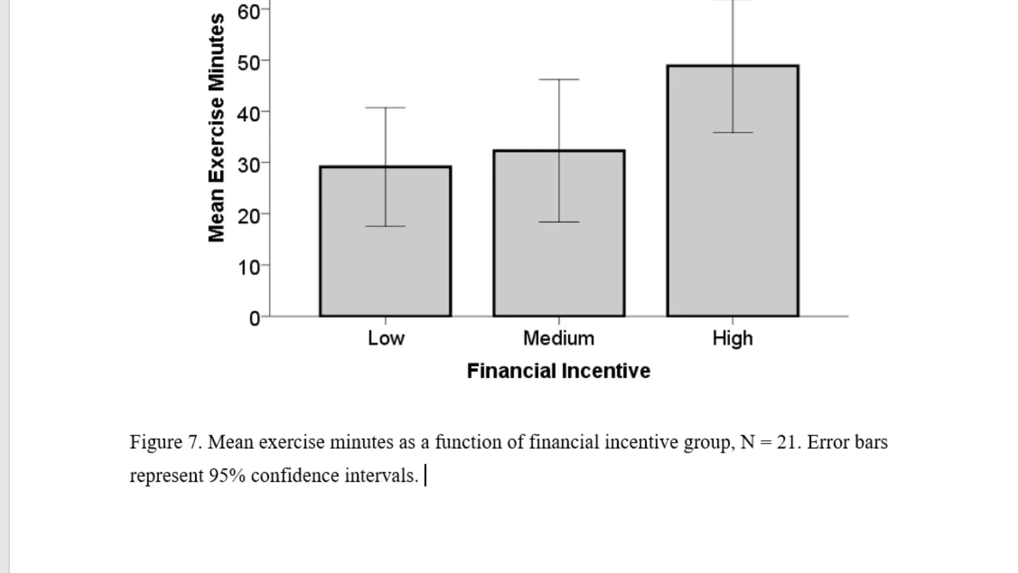
key(BackSpace)
key(BackSpace)
text(s.)
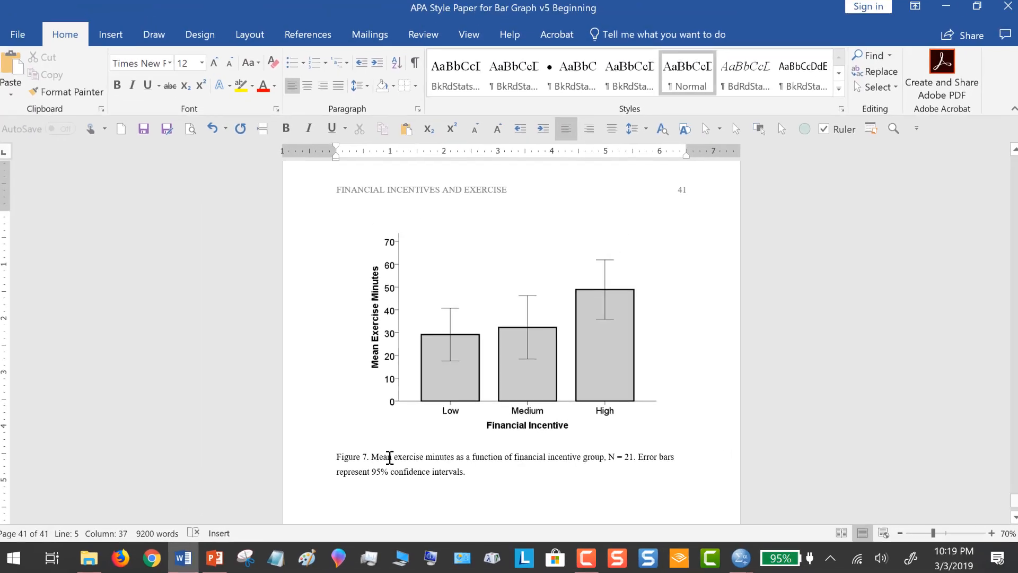
- Set the line spacing of the whole figure caption paragraph to Double
triple_click(391, 458)
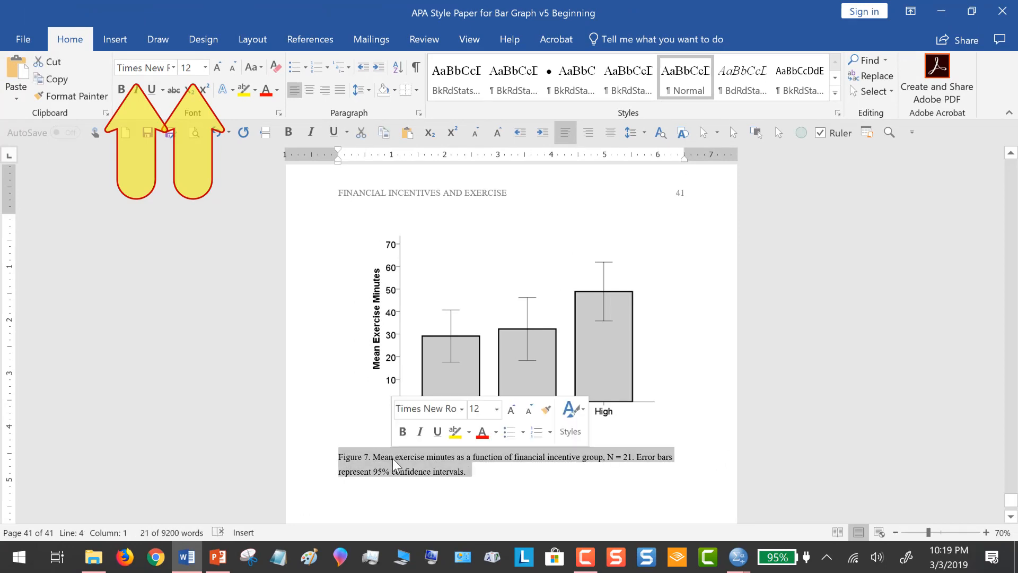
click(419, 113)
click(733, 332)
click(704, 374)
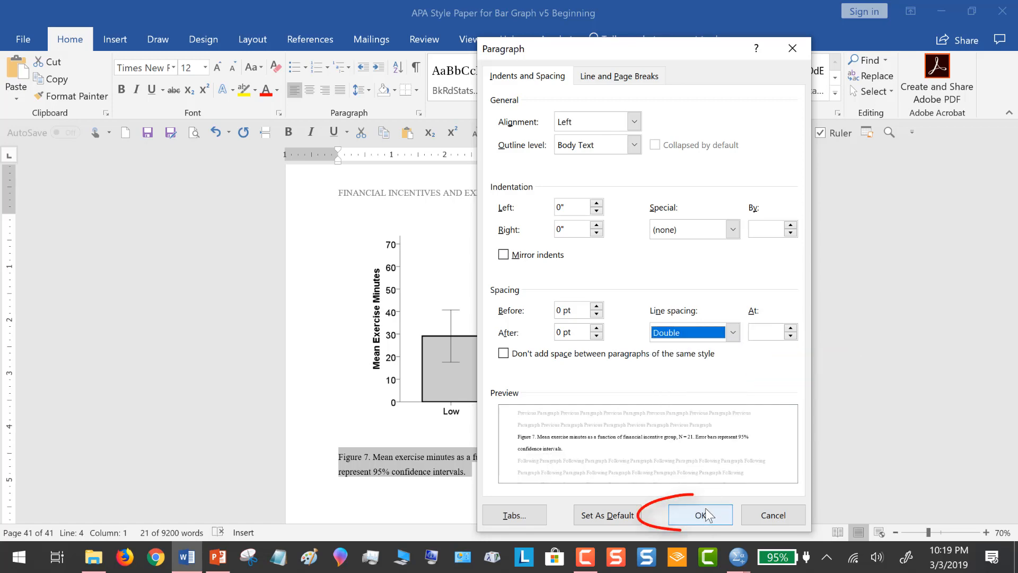
click(704, 514)
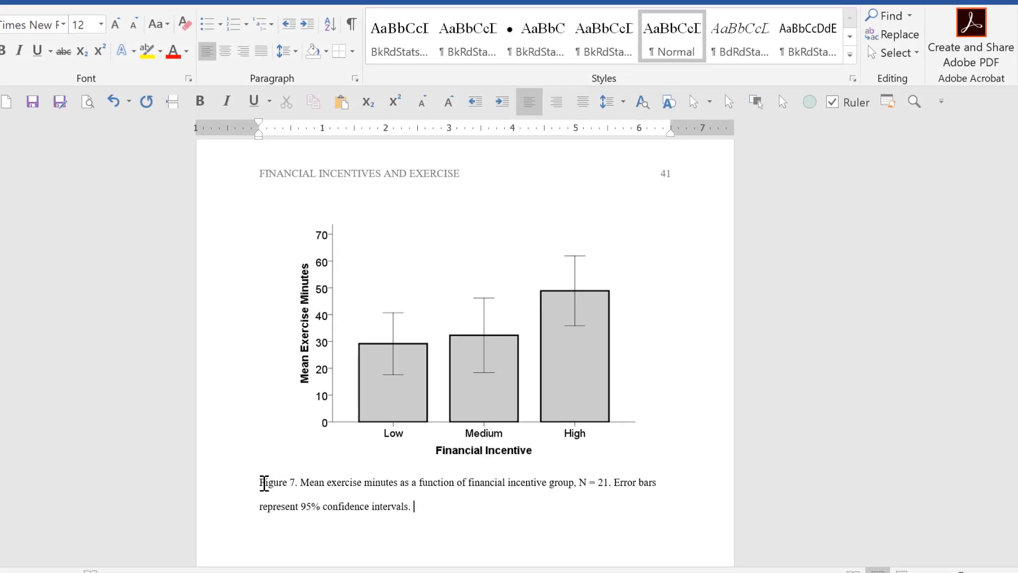
- Italicize "Figure 7" and the sample-size symbol "N" in the caption
drag(261, 482, 295, 483)
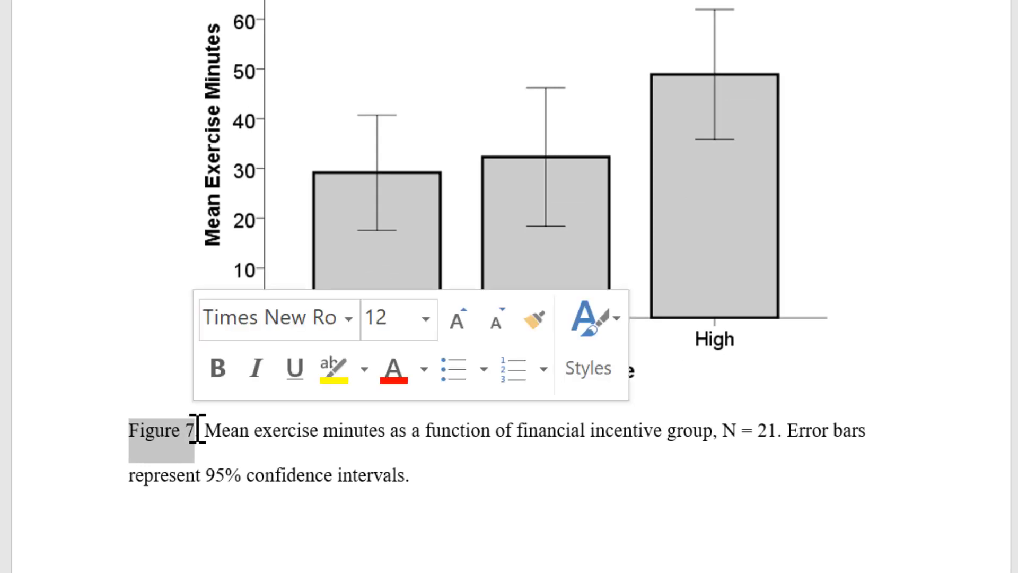
click(257, 370)
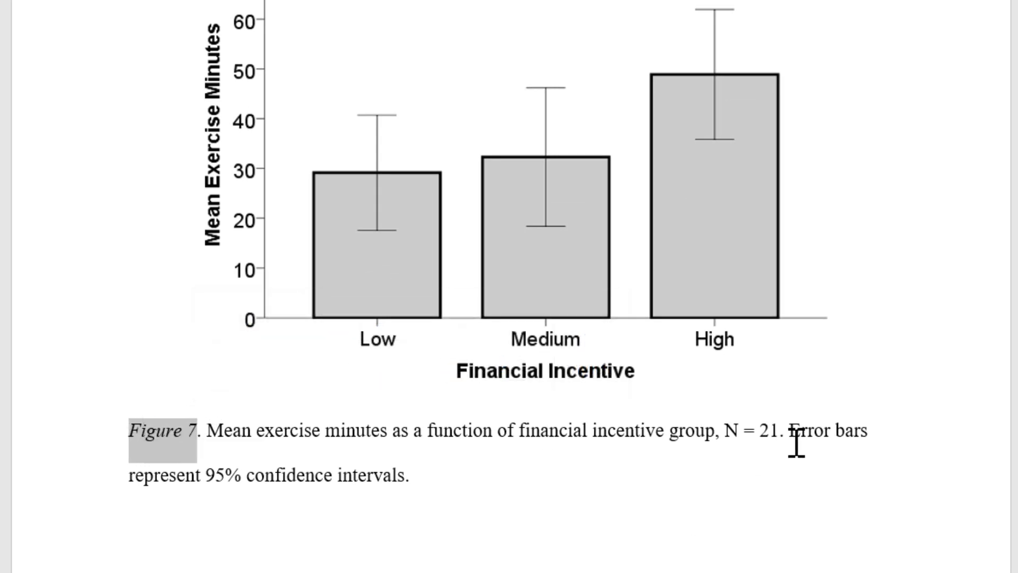
double_click(731, 431)
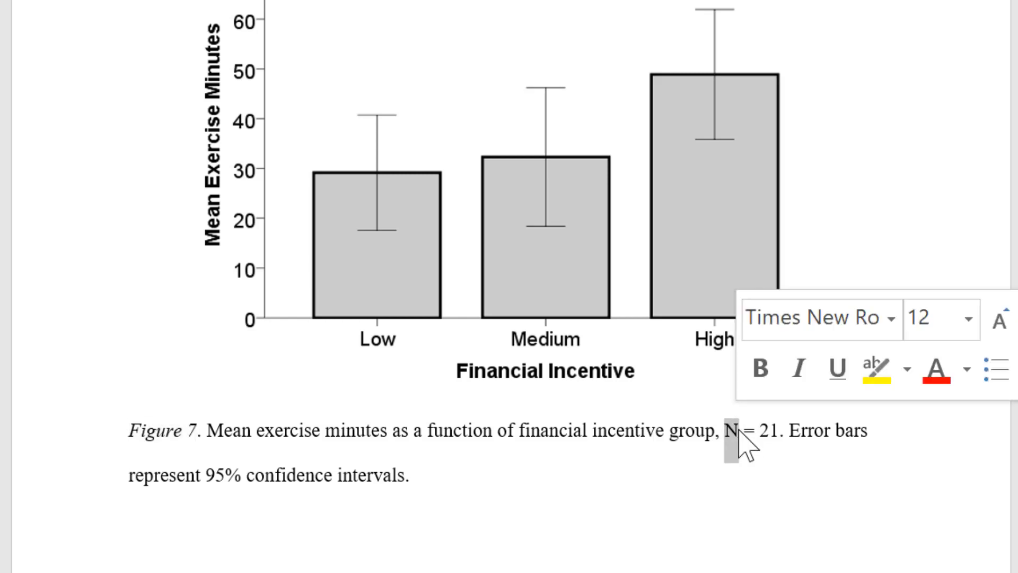
click(799, 370)
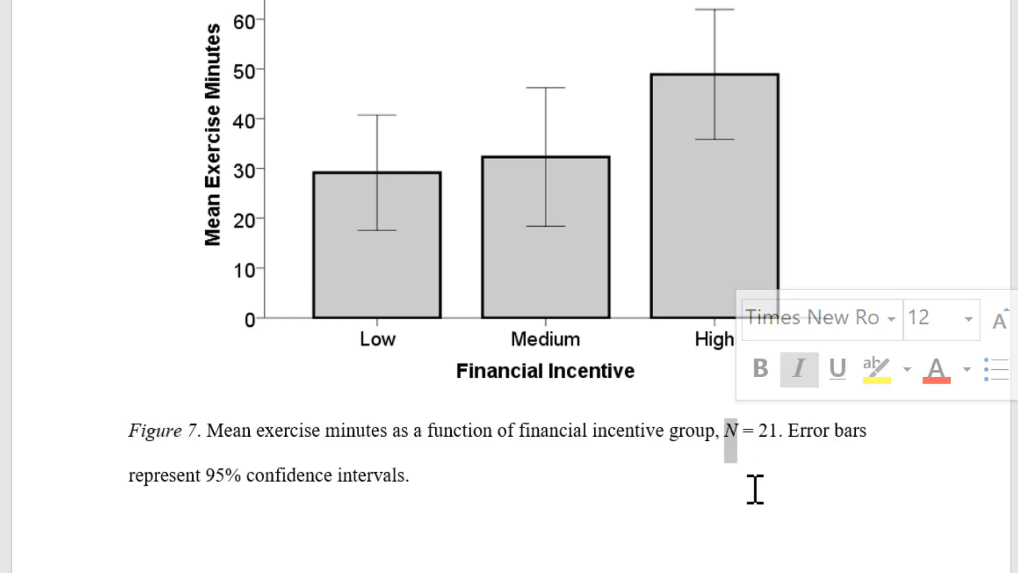
click(520, 477)
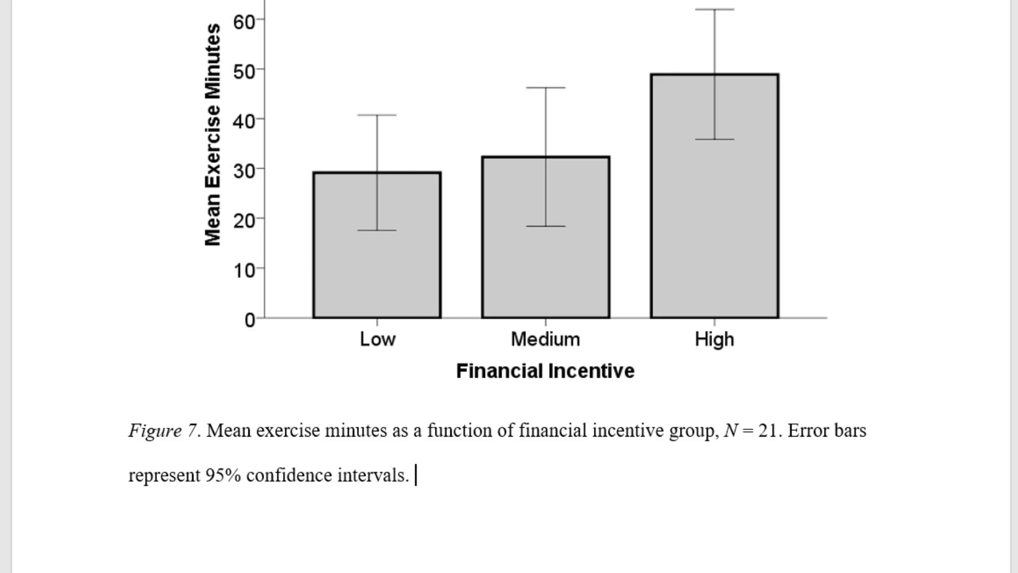